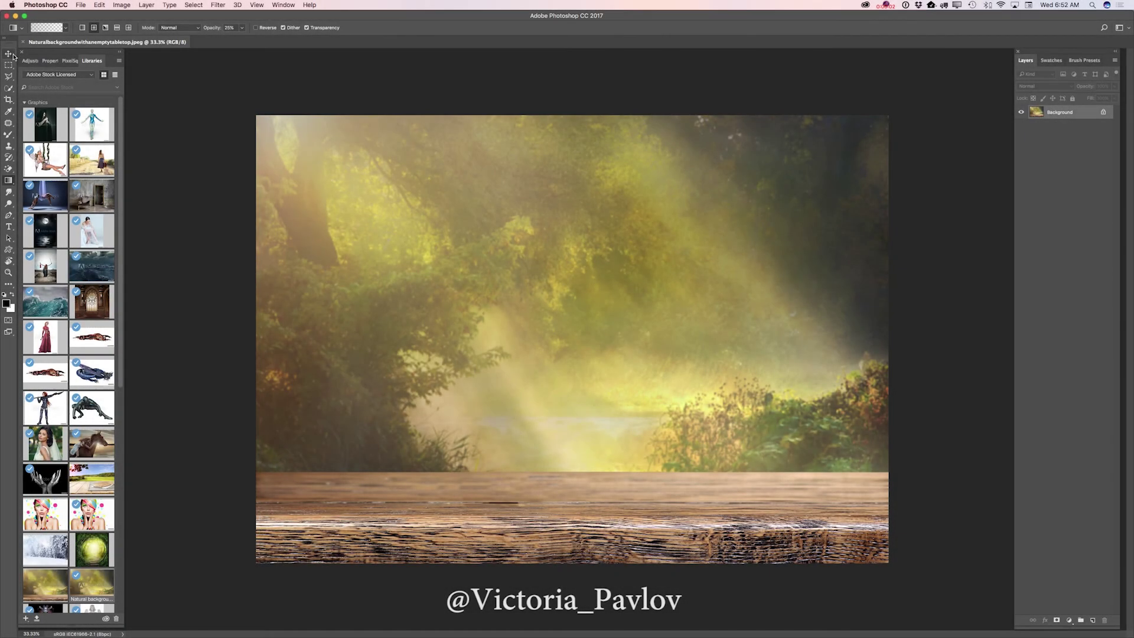
Select the Move tool from the toolbar
click(9, 55)
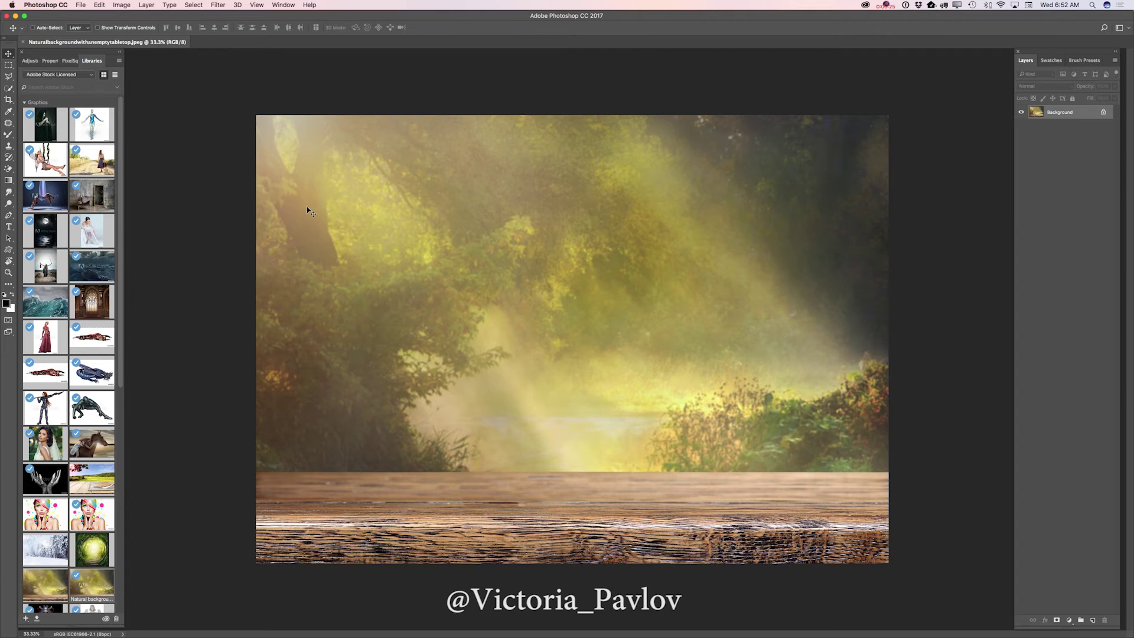
Add PixelSquid's Old Glass Bottle on the tabletop's right side at High resolution
click(70, 61)
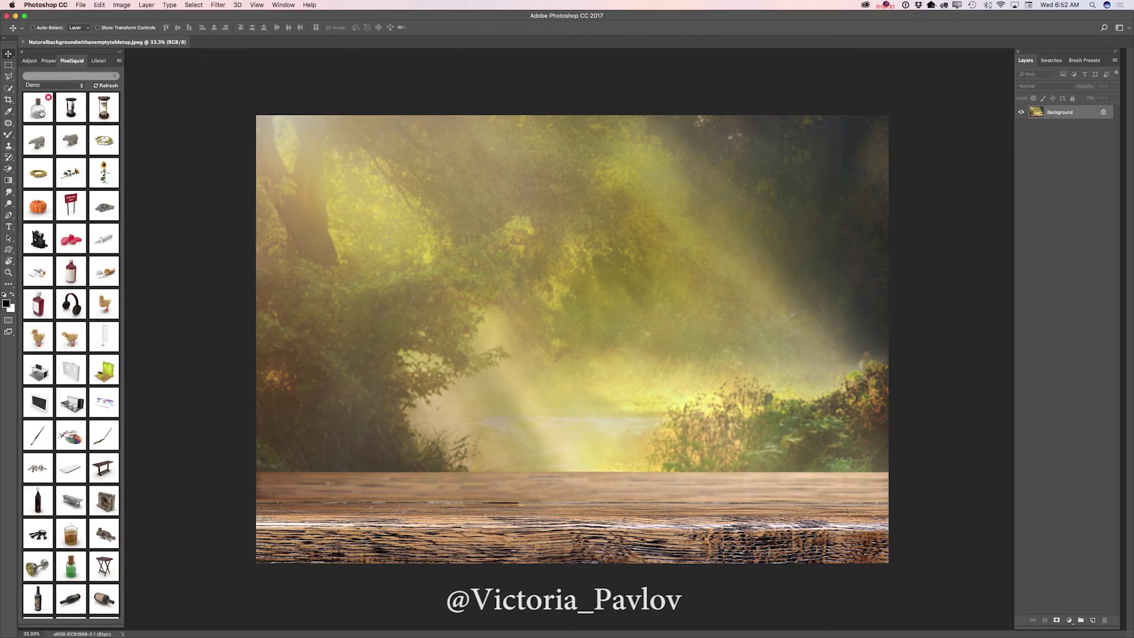
click(39, 112)
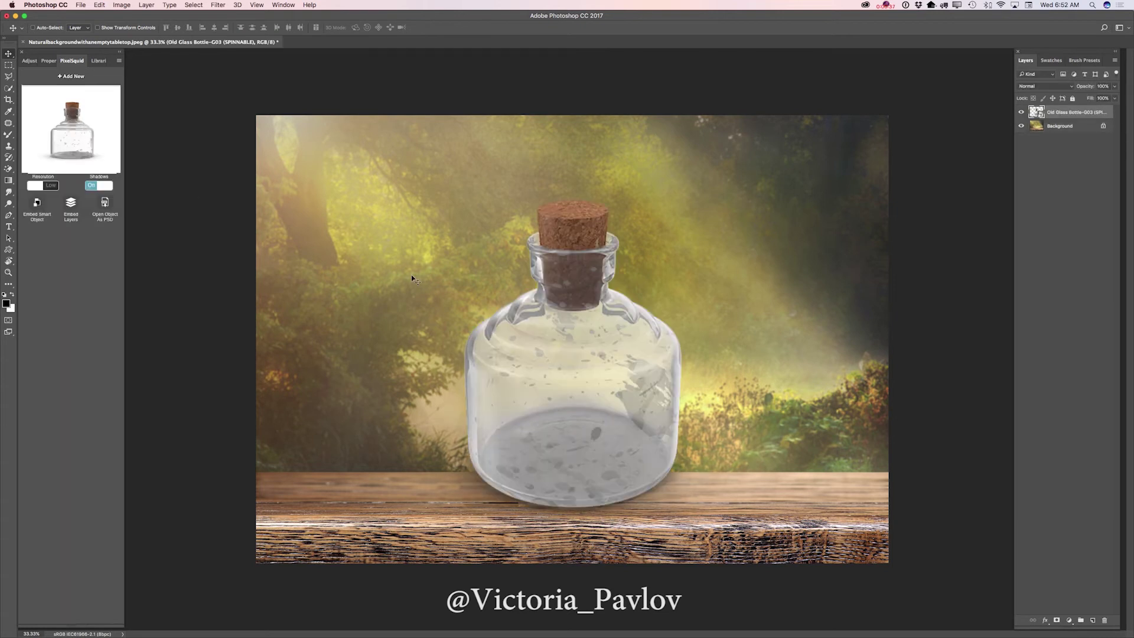
drag(603, 368, 746, 393)
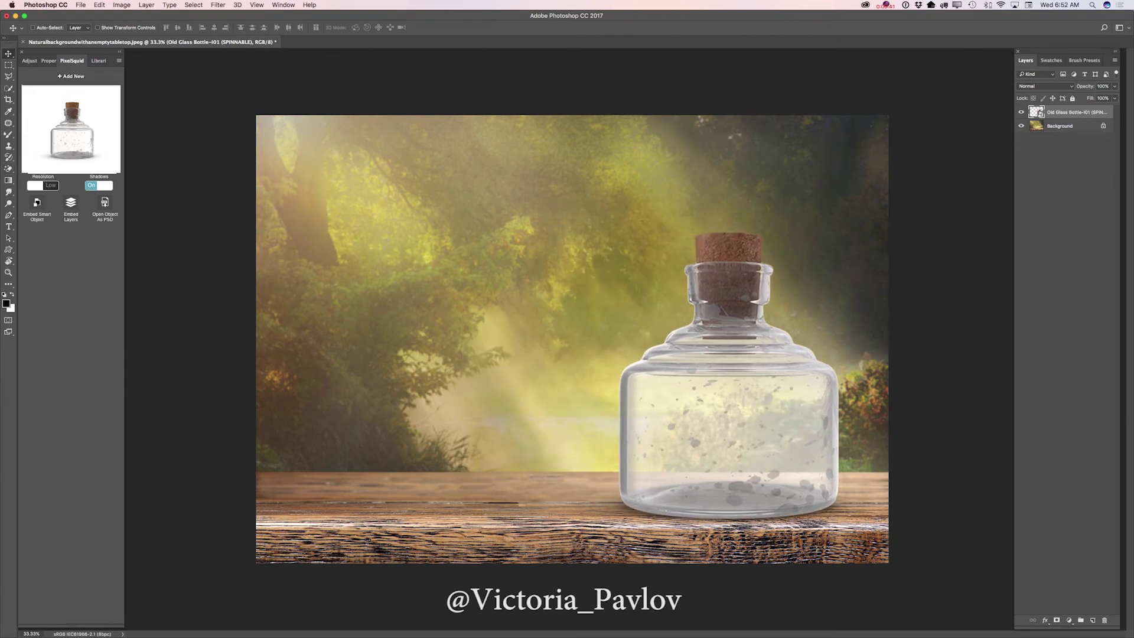
click(51, 186)
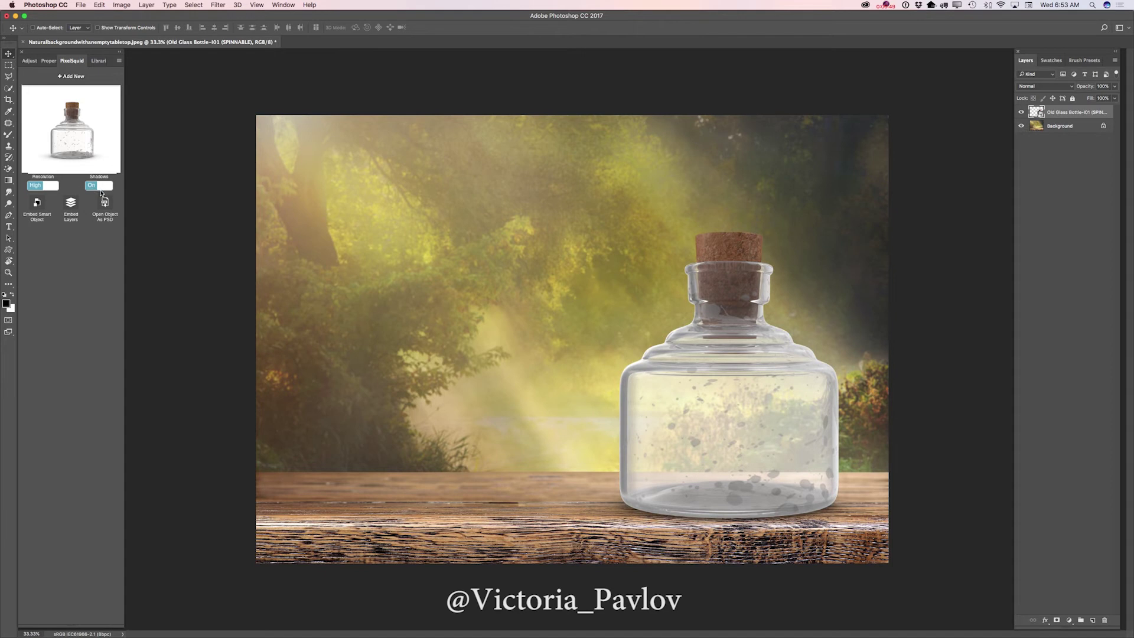
click(98, 60)
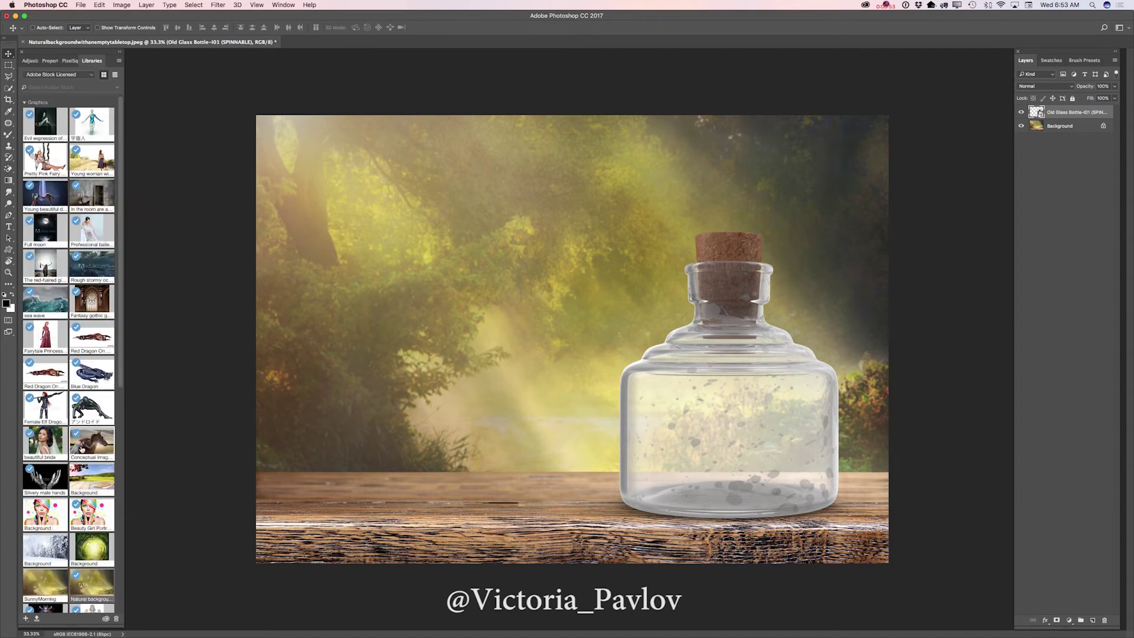
Open the forest-tunnel image, copy the whole canvas, and return to the Naturalbackground document
double_click(100, 546)
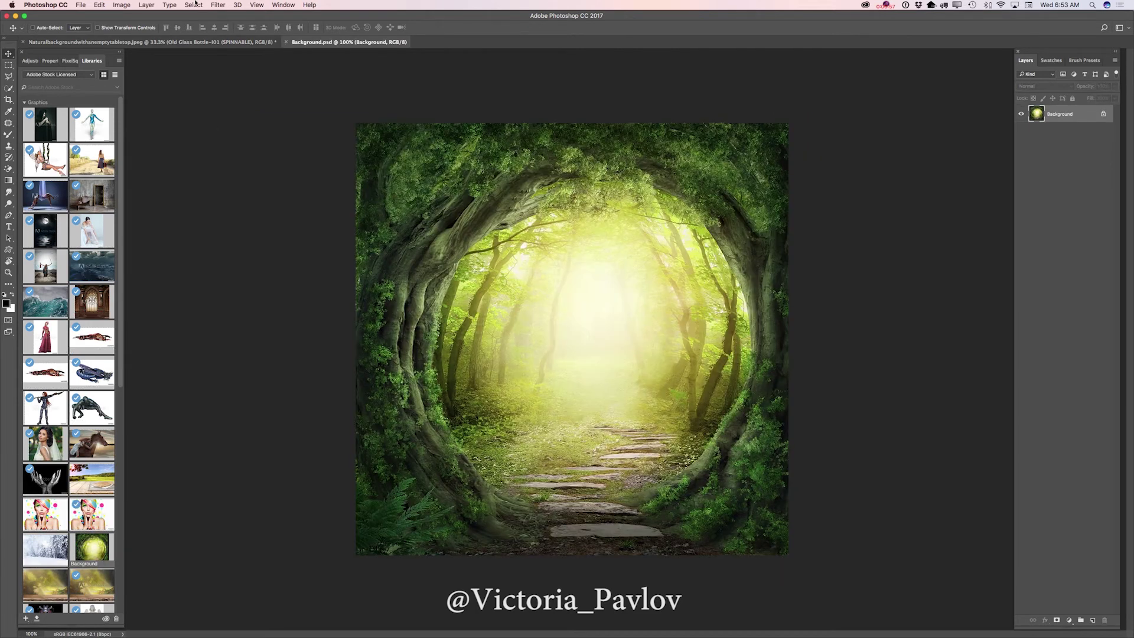
click(194, 5)
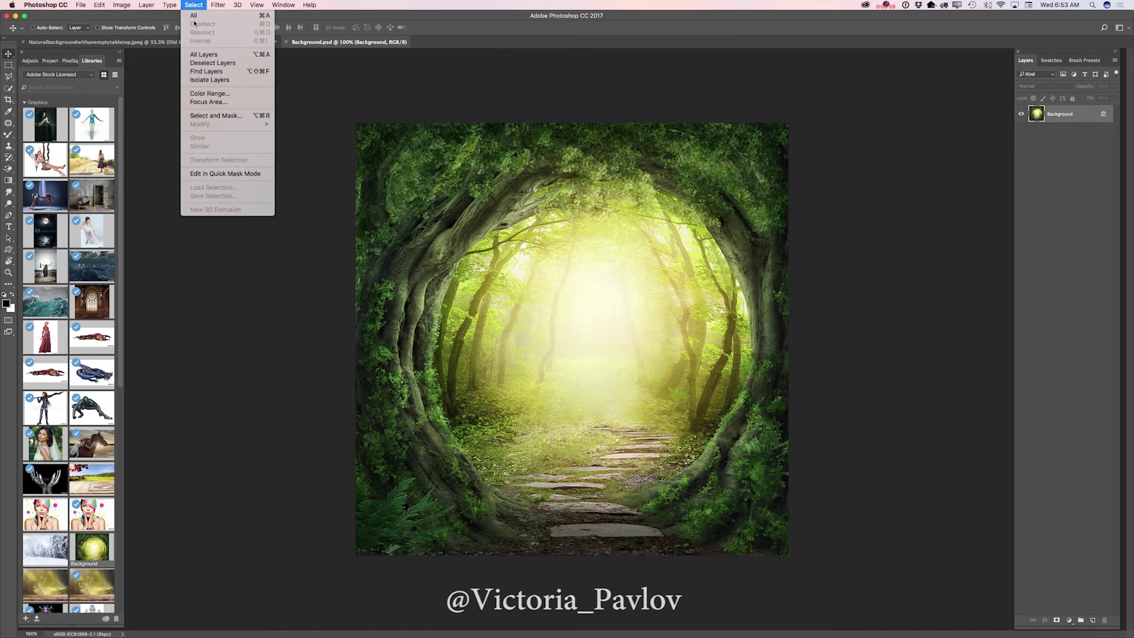
click(196, 18)
click(98, 8)
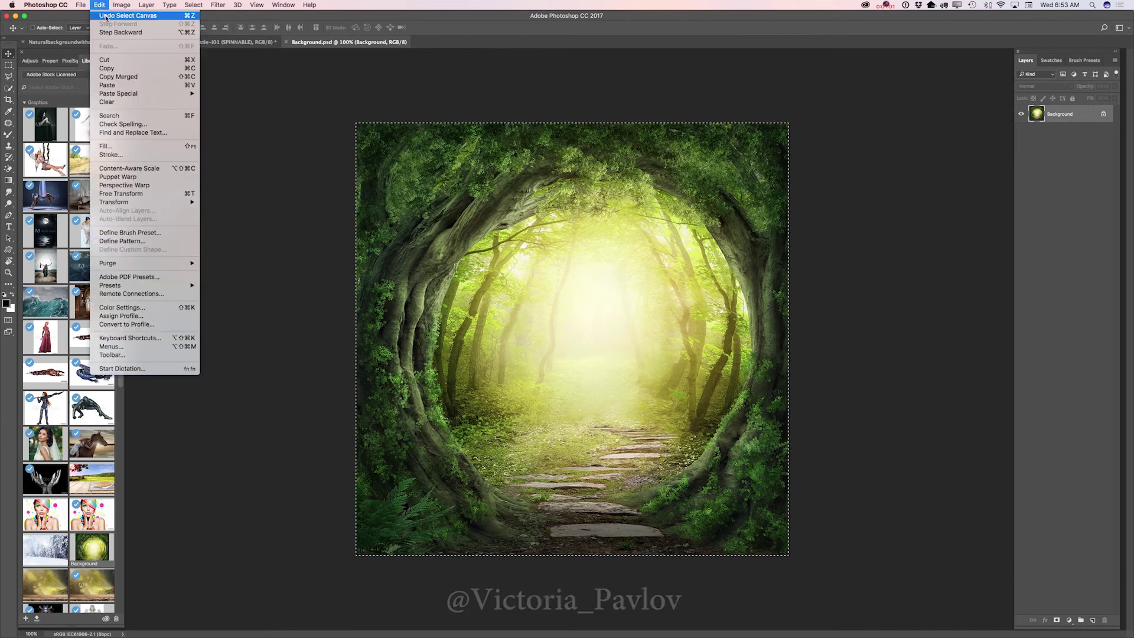
click(112, 73)
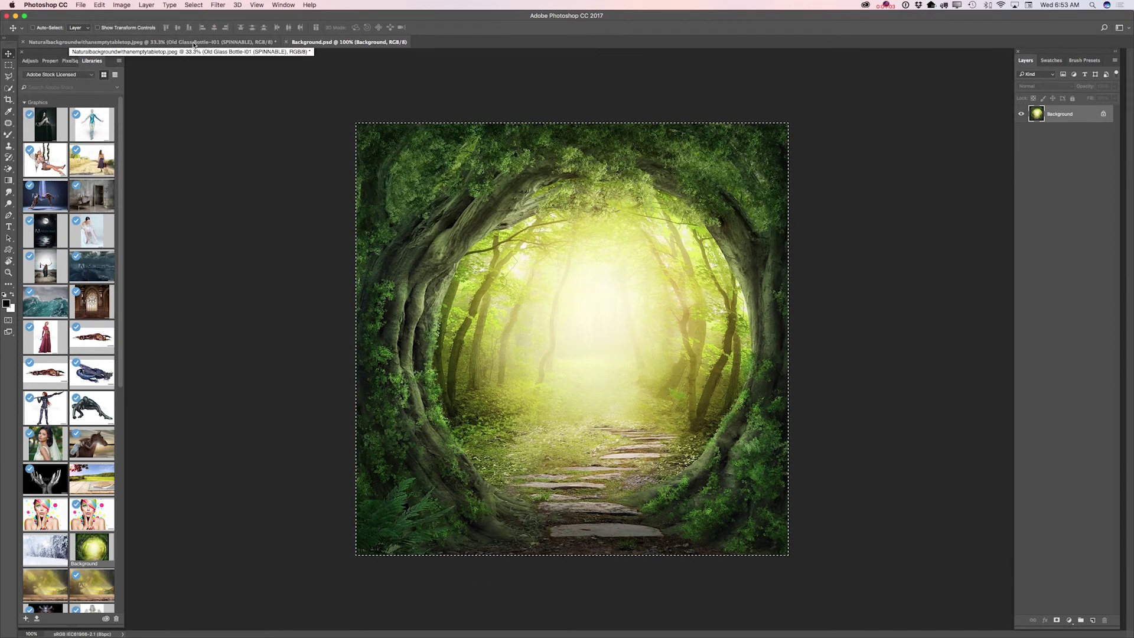
click(188, 42)
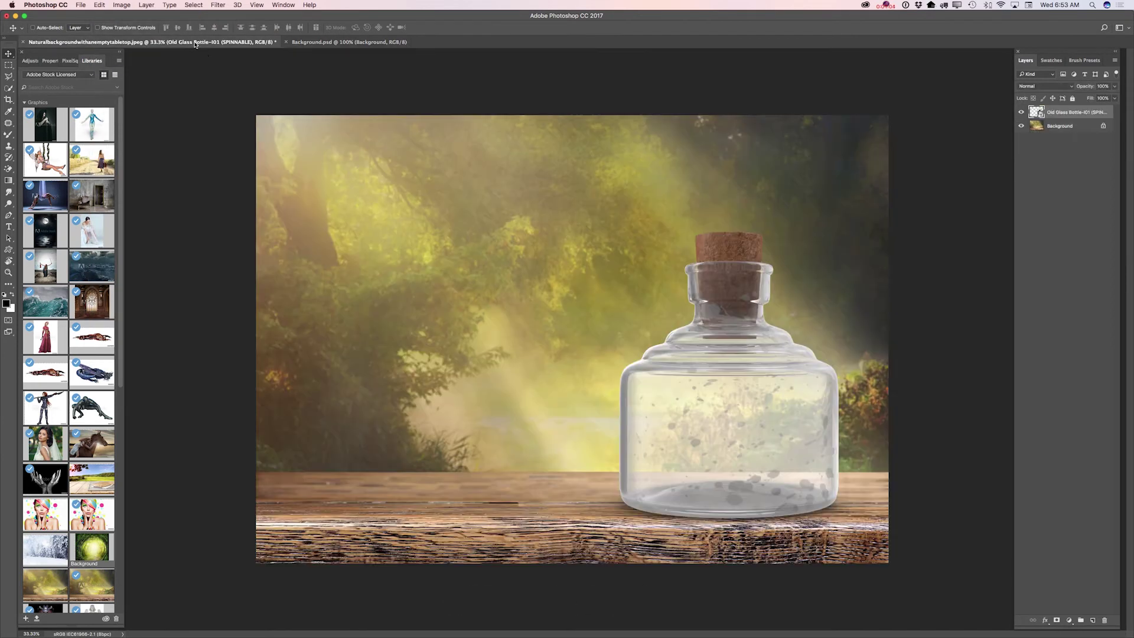
Paste the forest-tunnel image into the bottle's outline selection with Paste Into
super+click(1041, 114)
click(99, 5)
mouse_move(152, 94)
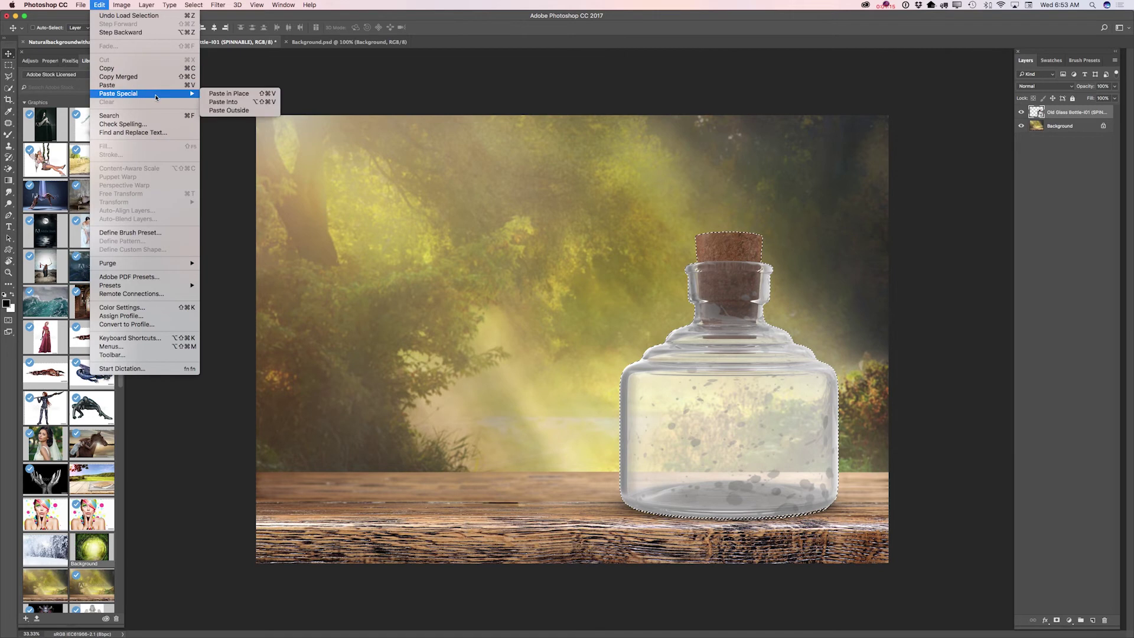
click(223, 102)
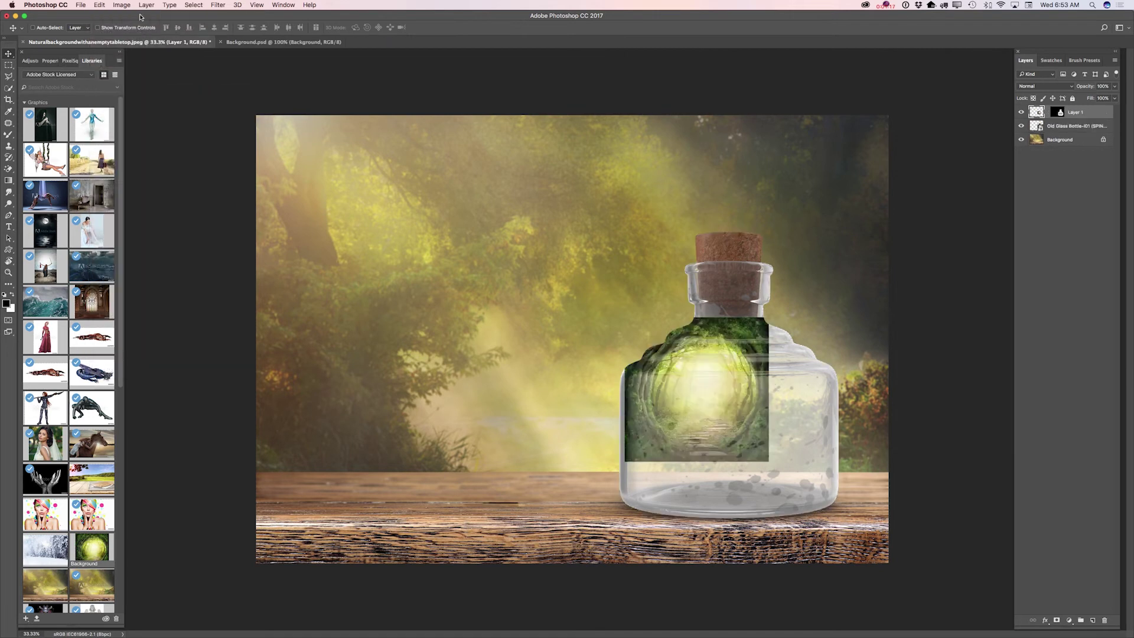
Enlarge the pasted forest layer with Free Transform until it fills the bottle
click(99, 5)
click(121, 194)
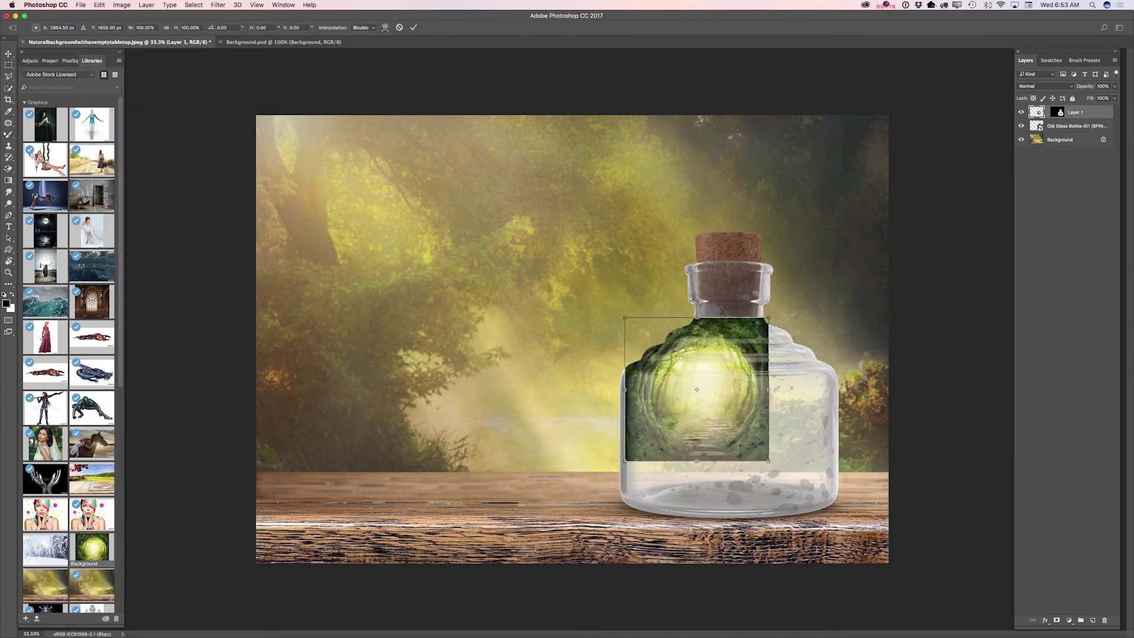
drag(767, 318, 873, 260)
drag(624, 461, 561, 520)
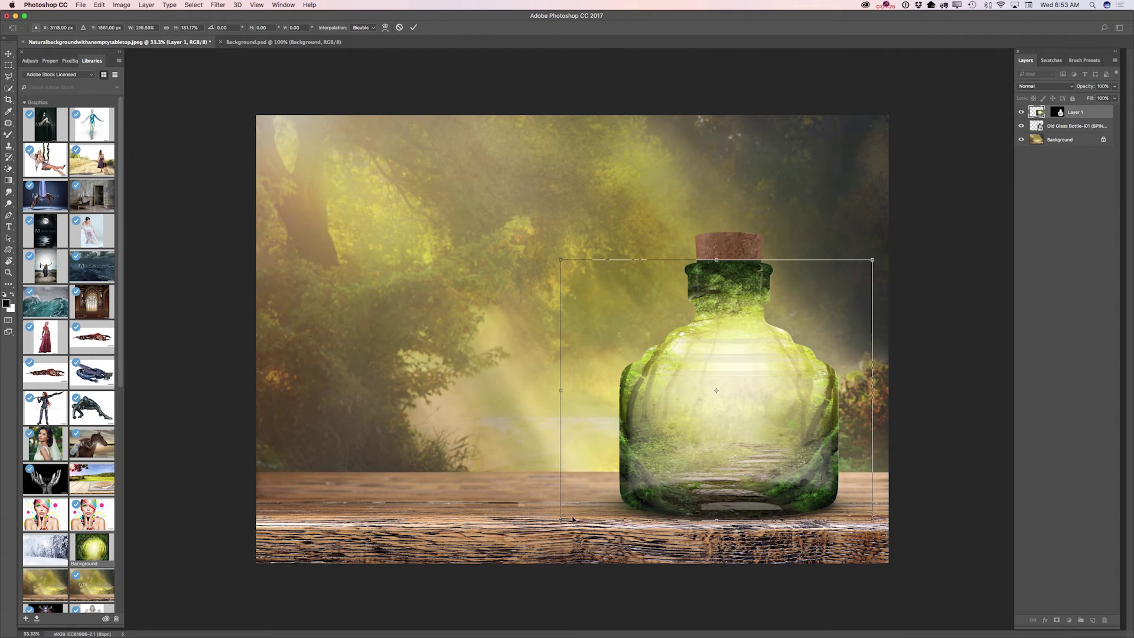
click(414, 28)
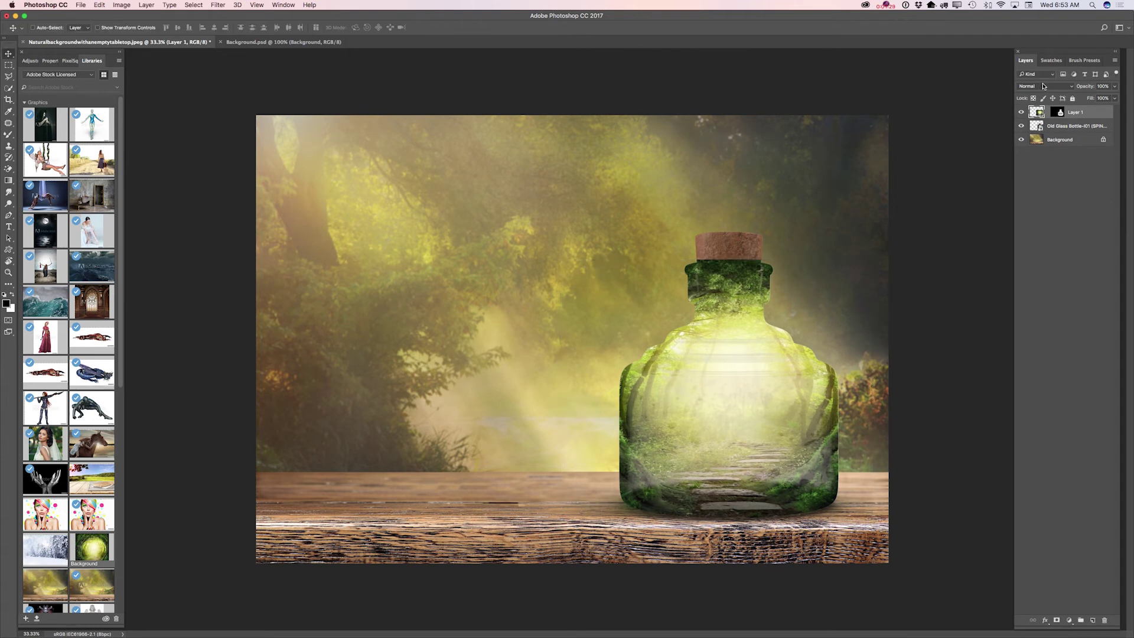
Set Layer 1 to Darken and fade its mask with gradients across the bottle neck
click(1042, 88)
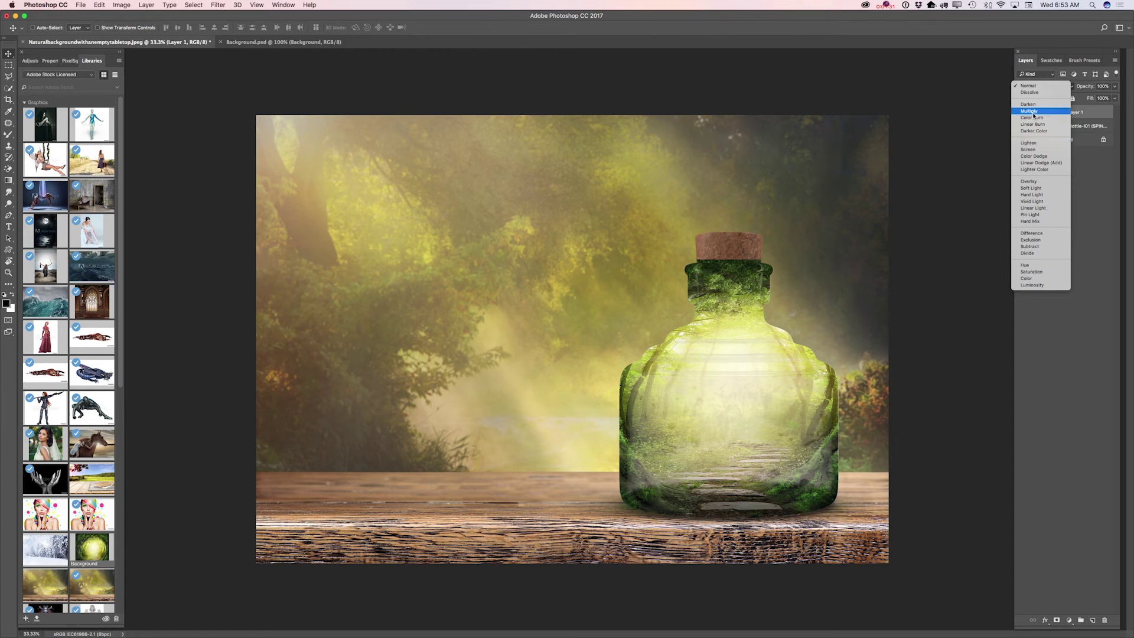
click(1031, 104)
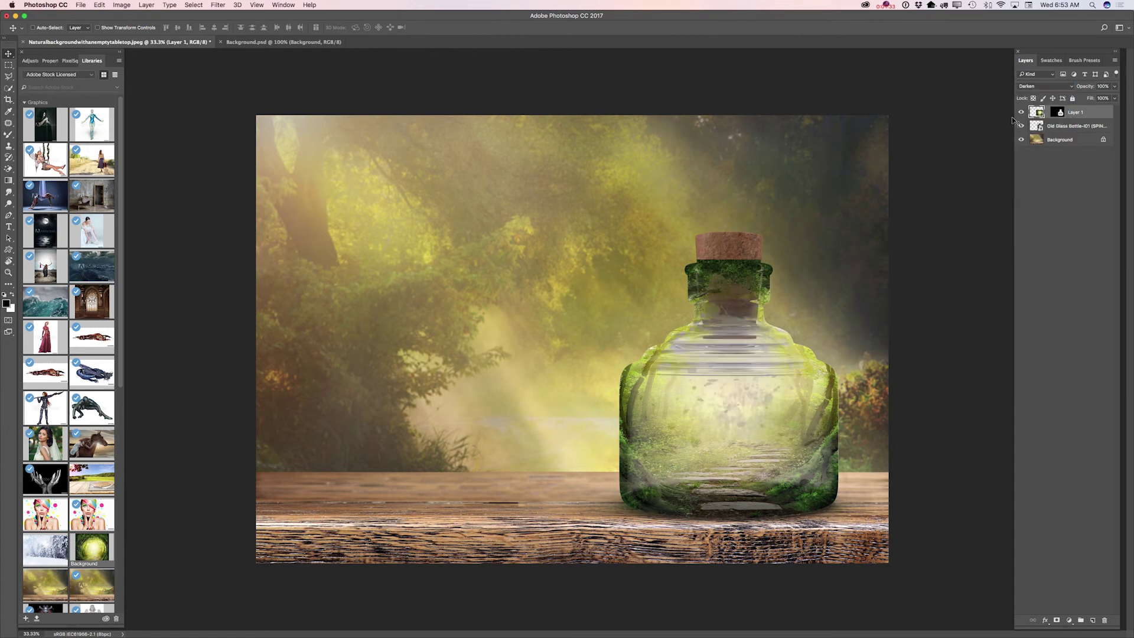
click(1059, 112)
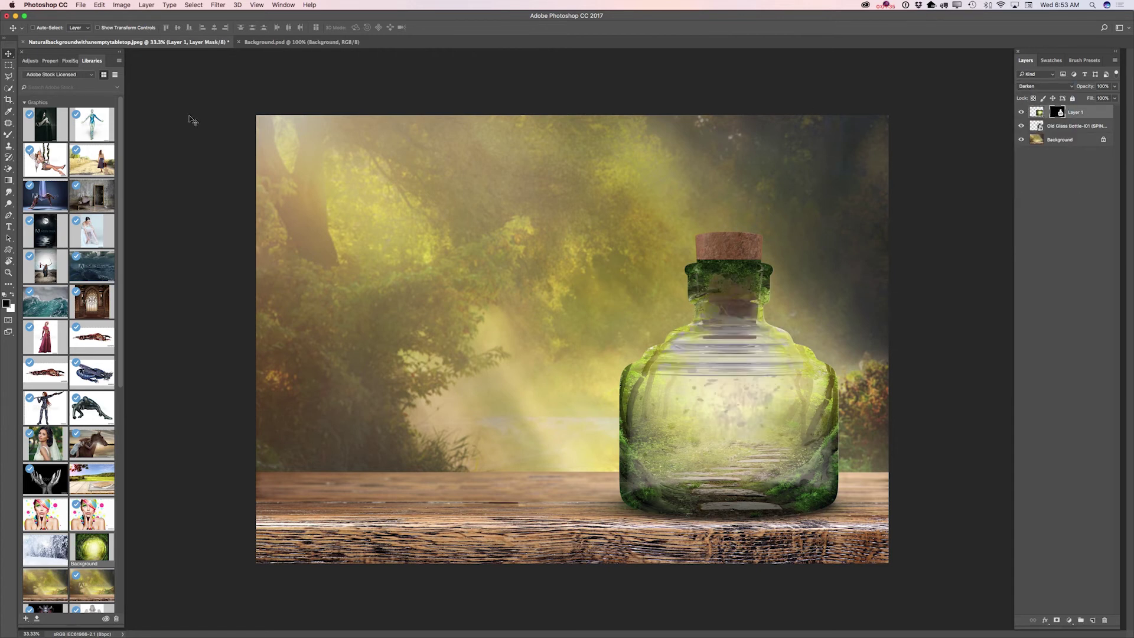
click(9, 180)
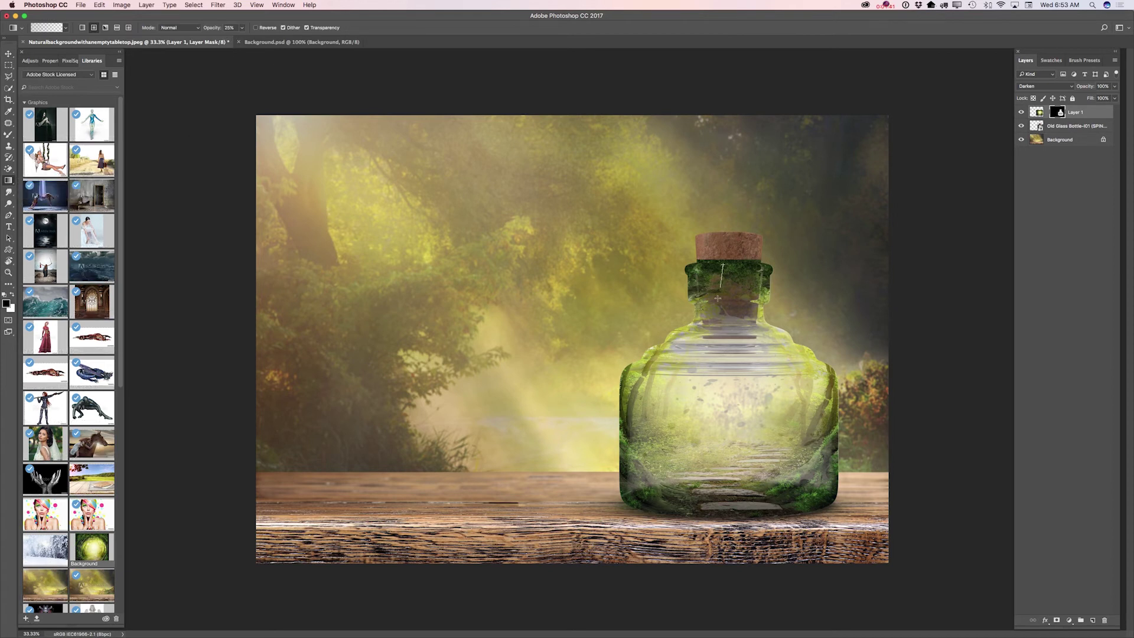
mouse_move(716, 274)
mouse_down()
mouse_move(697, 269)
mouse_move(767, 278)
mouse_move(743, 267)
mouse_up()
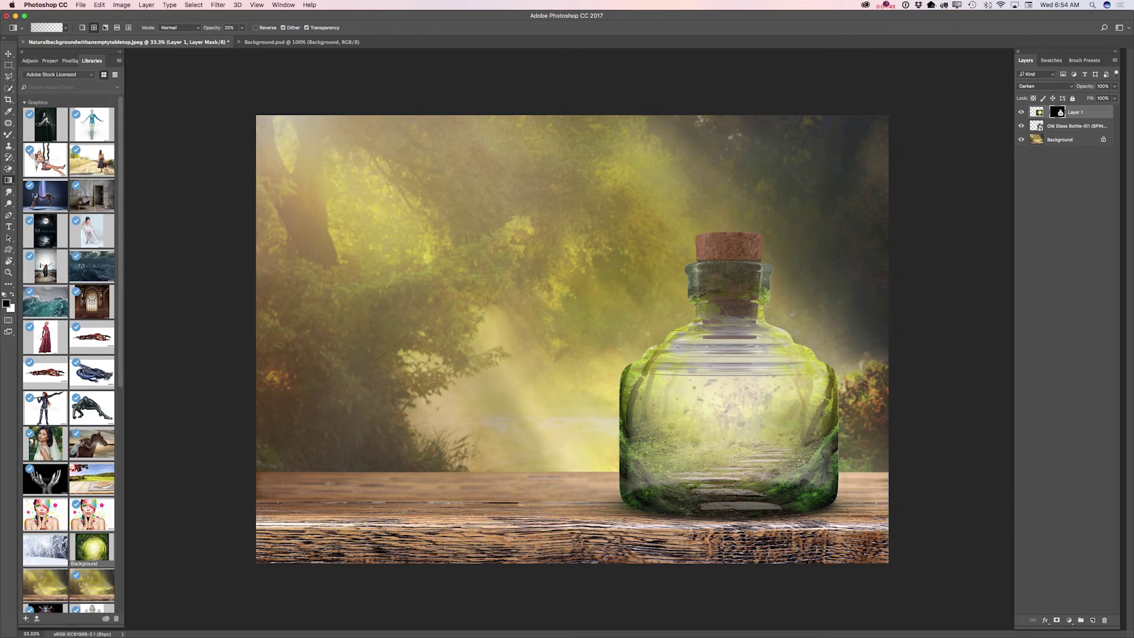
drag(717, 287, 716, 305)
key(v)
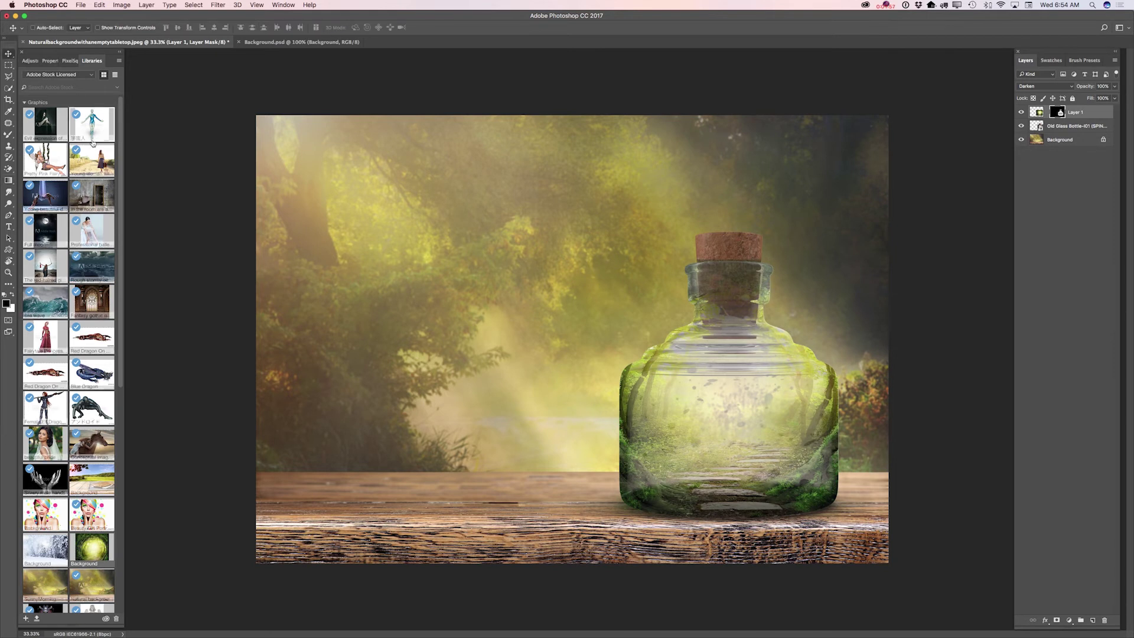
Open the fairy-on-a-swing image, unlock it, and Magic Erase the white around the fairy and ropes
double_click(39, 163)
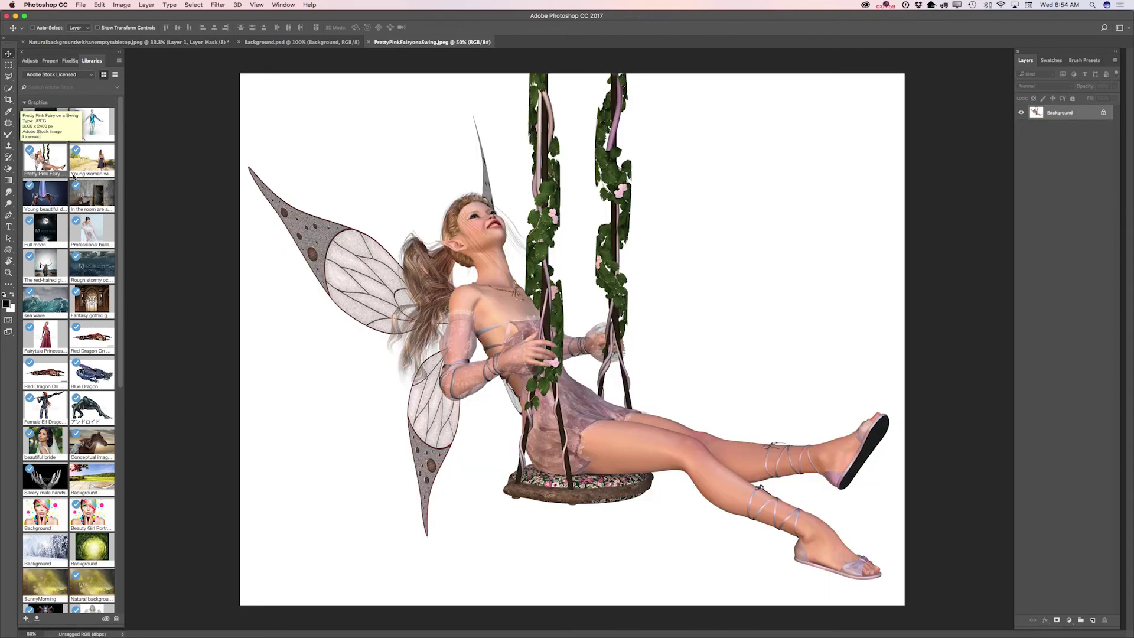
click(1102, 113)
click(7, 172)
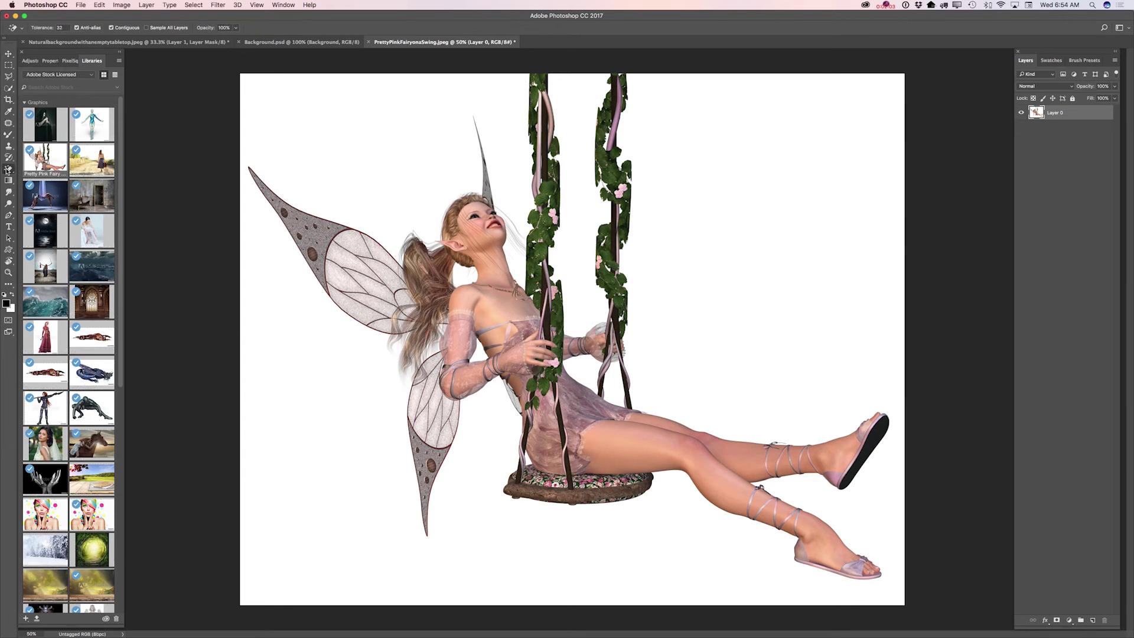
click(416, 170)
click(575, 179)
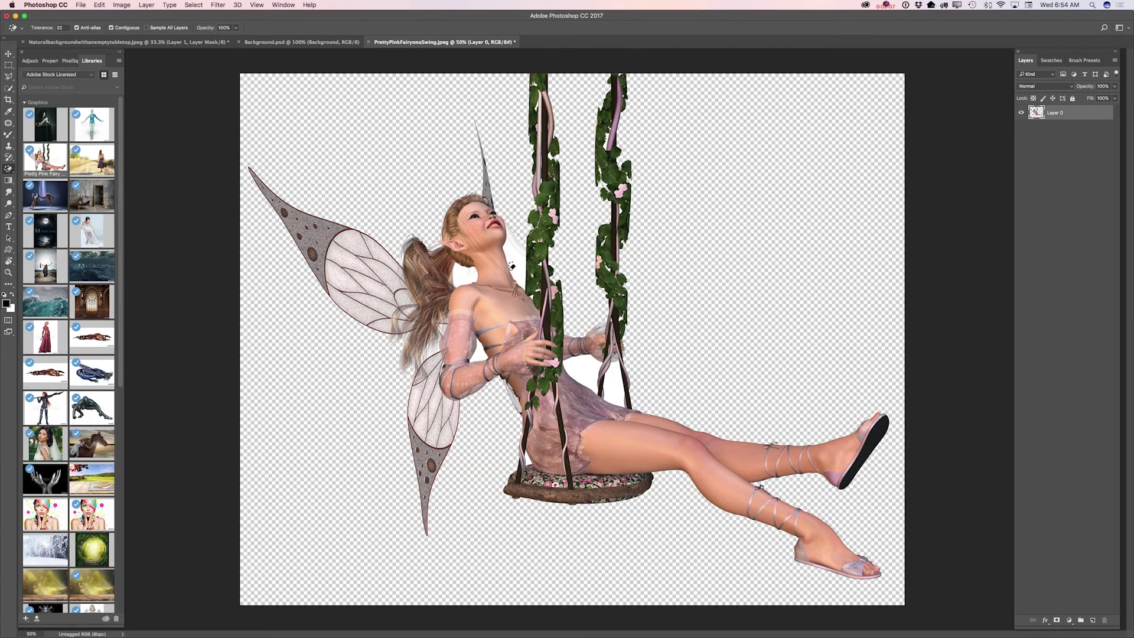
click(512, 266)
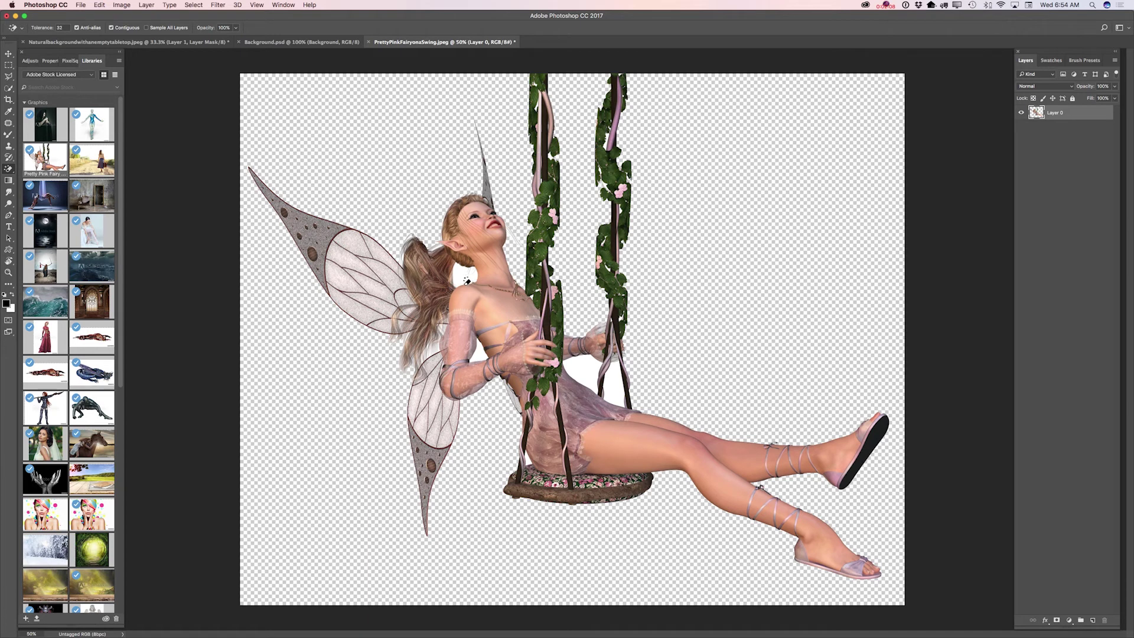
click(613, 382)
click(589, 378)
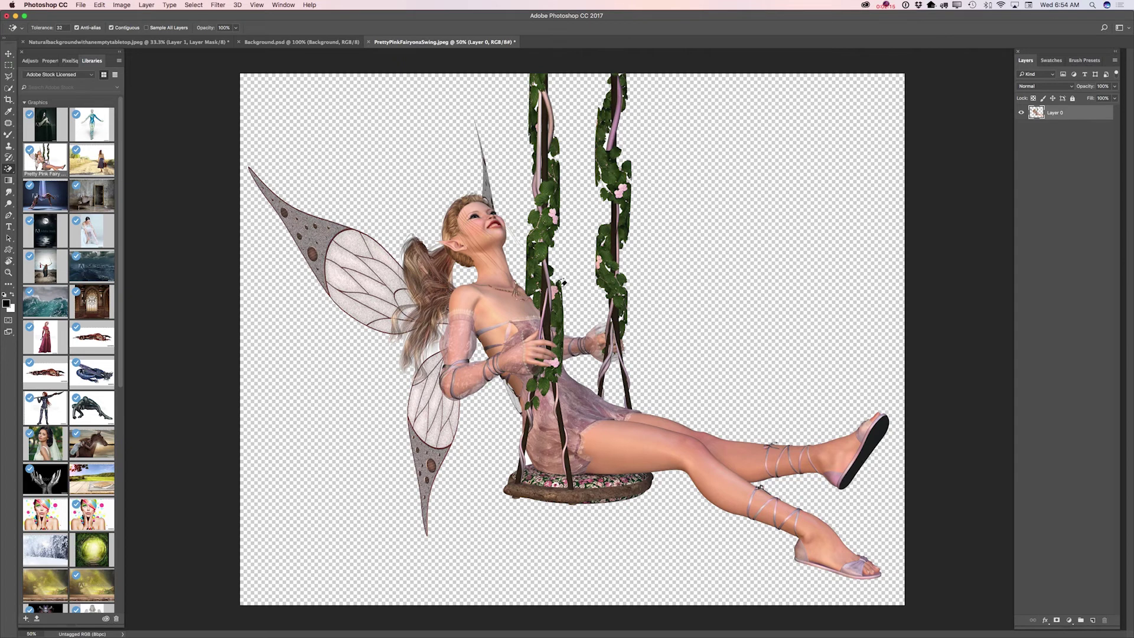
Copy the entire fairy canvas and switch back to the bottle scene document
click(9, 53)
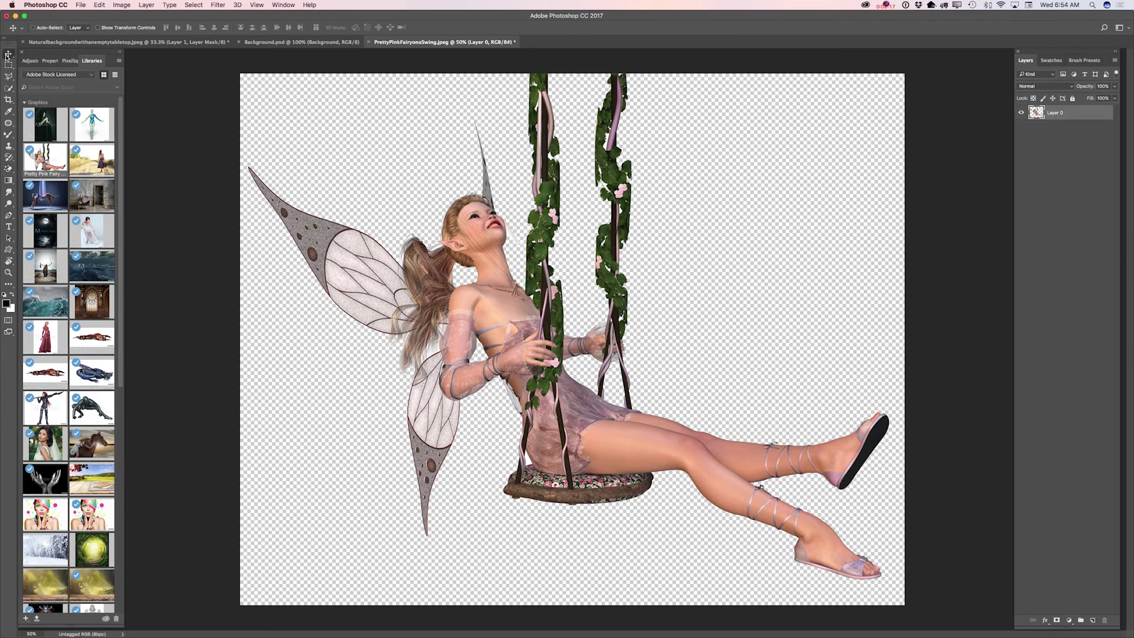
click(218, 5)
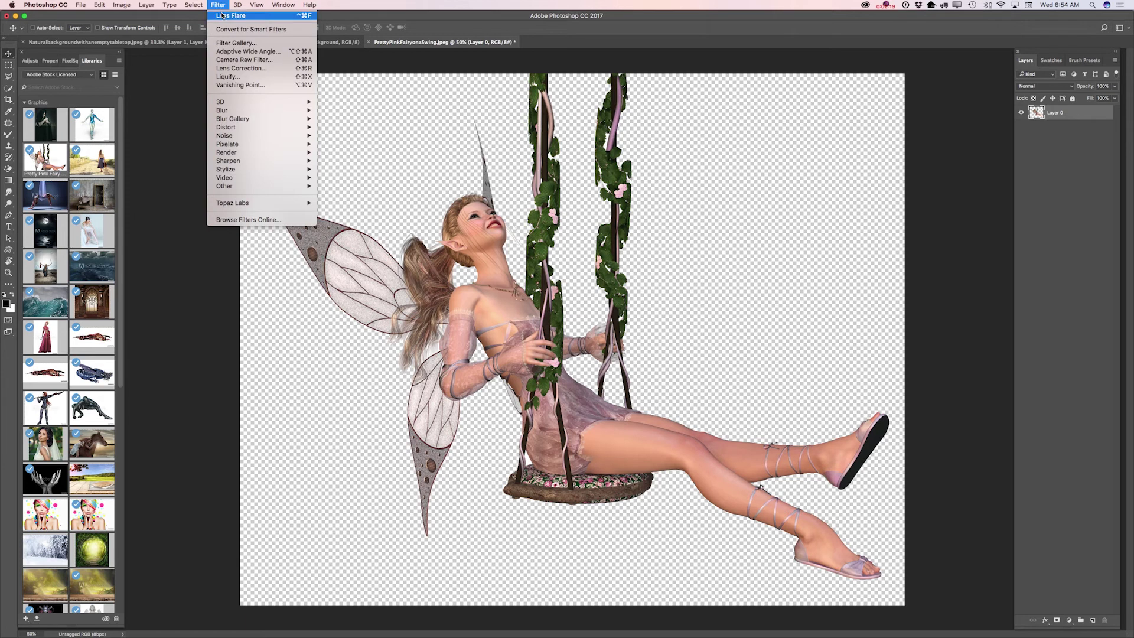
click(194, 16)
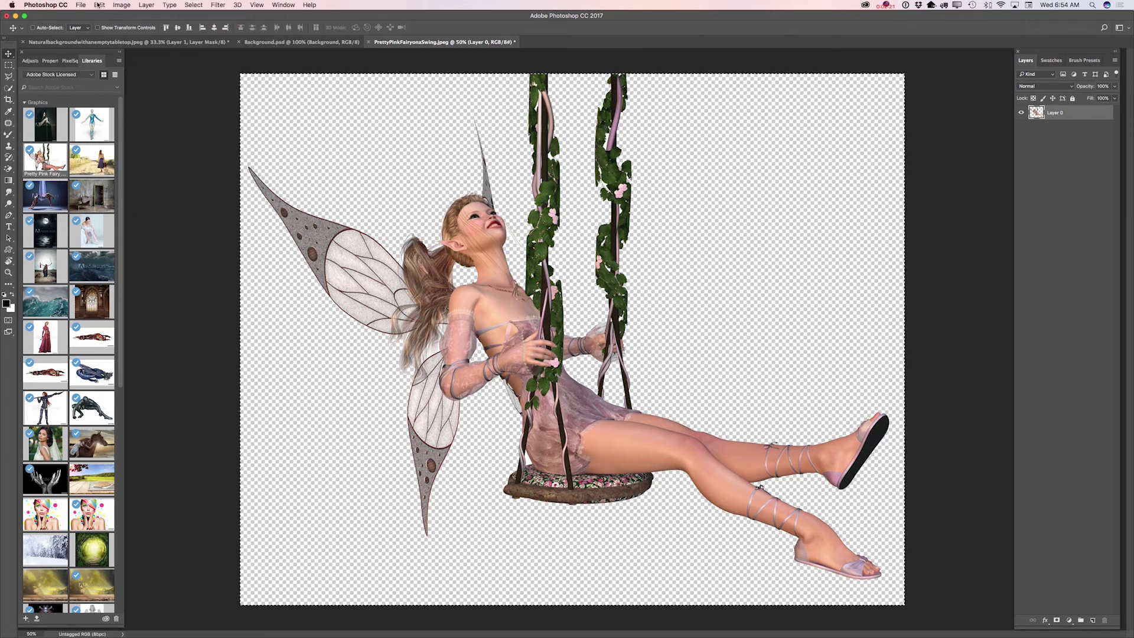
click(99, 4)
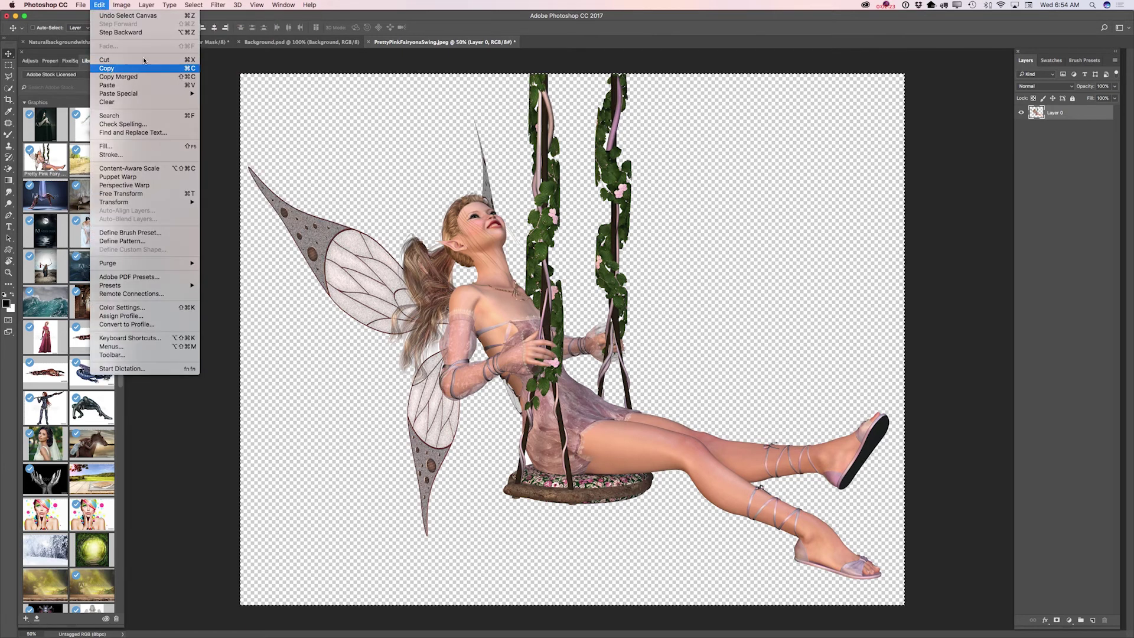
click(107, 69)
click(165, 42)
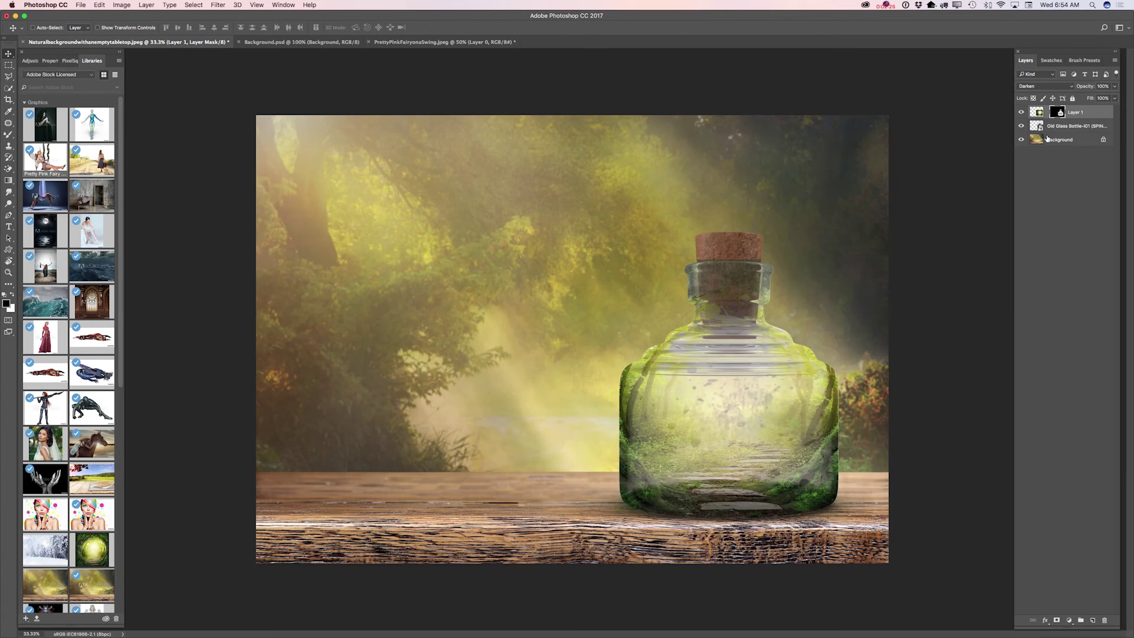
Load the Old Glass Bottle's outline and paste the fairy into it
click(1054, 126)
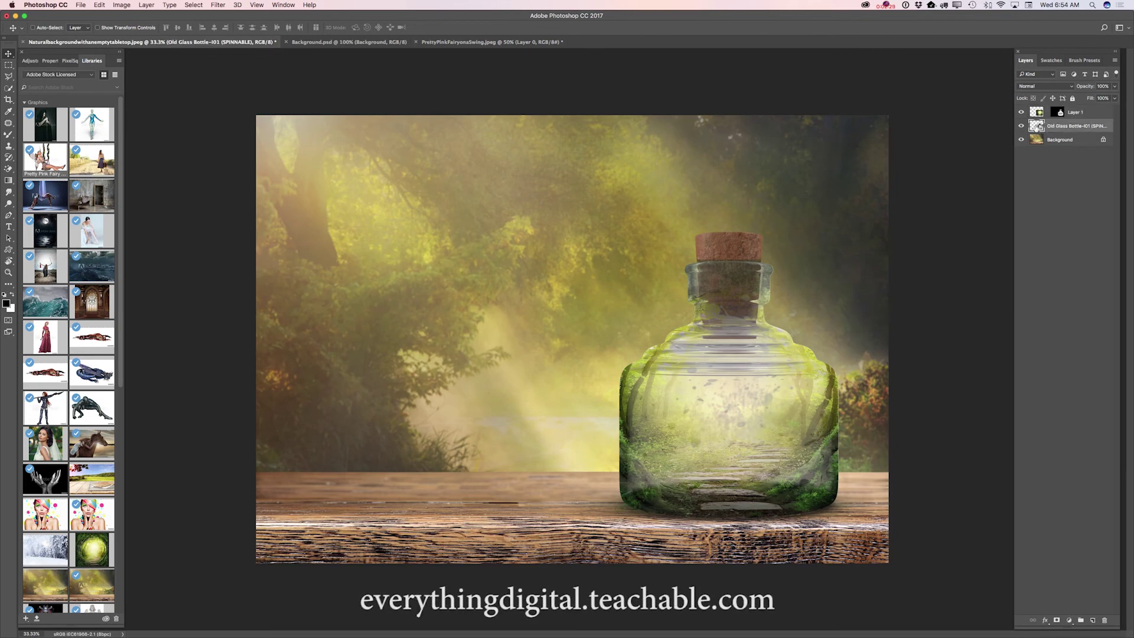
super+click(1033, 134)
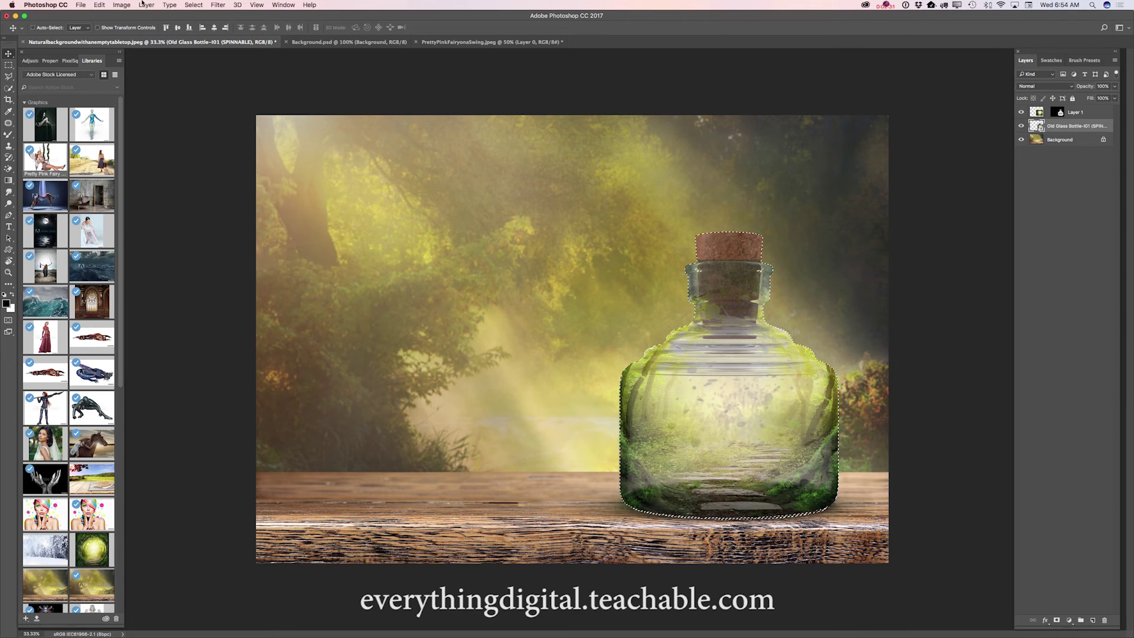
click(99, 5)
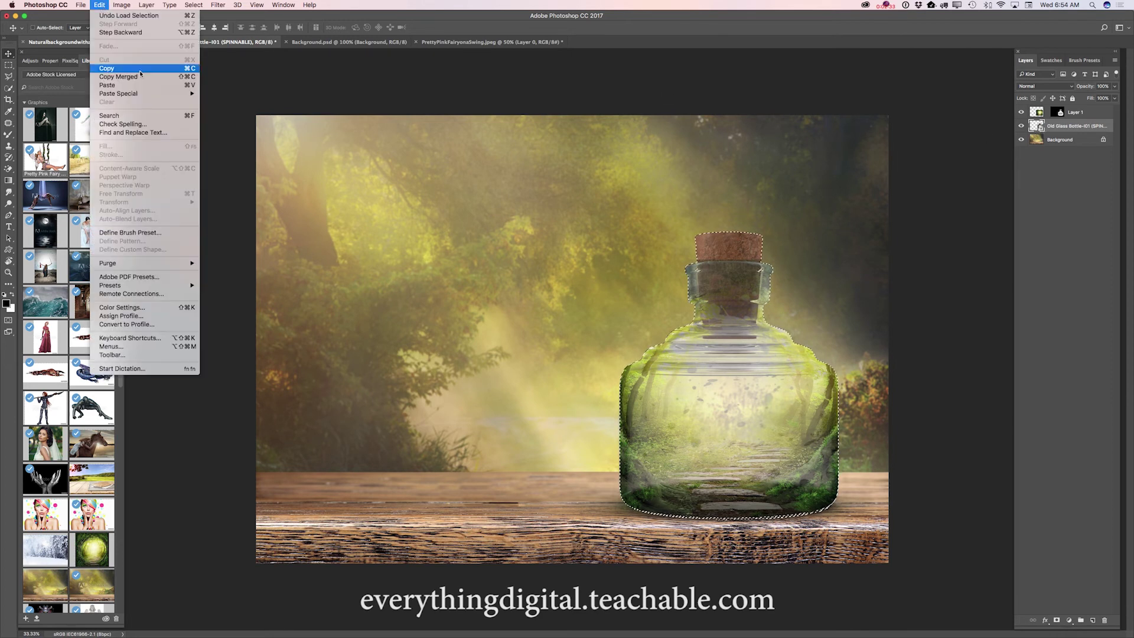
mouse_move(150, 98)
click(222, 101)
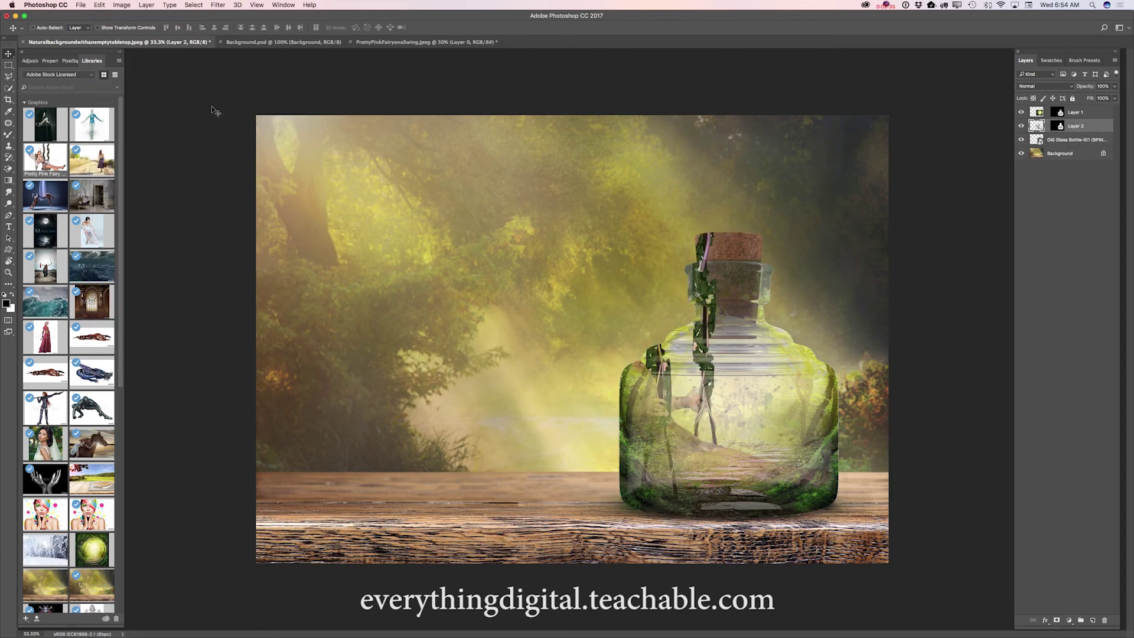
Shrink the fairy with Free Transform and position her in the bottle's middle
click(99, 4)
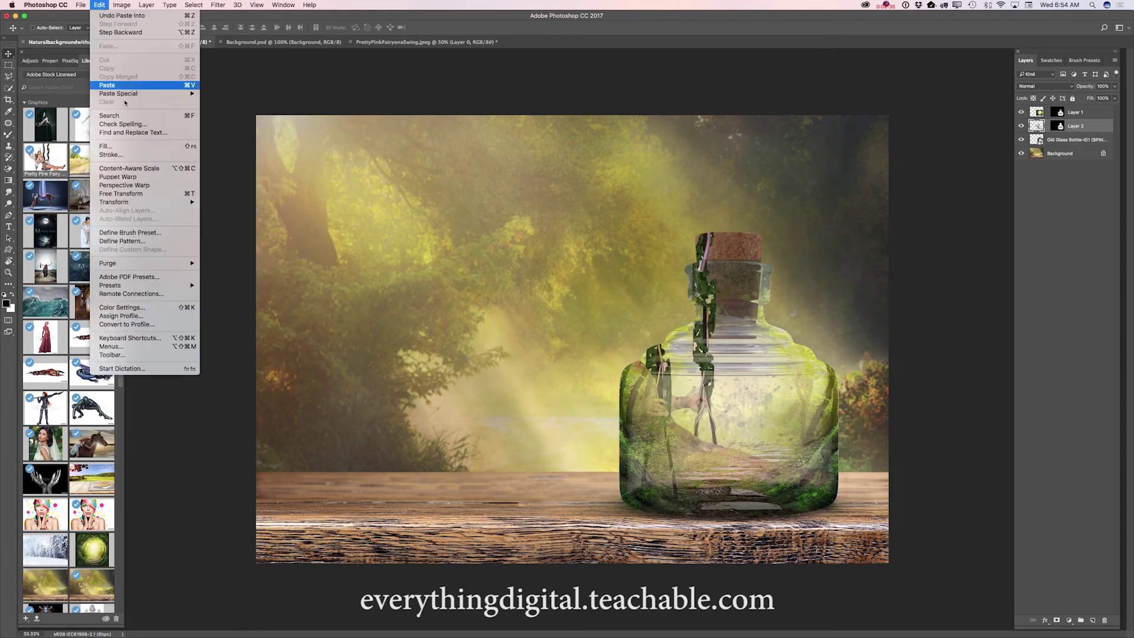
click(143, 194)
drag(465, 222, 661, 338)
drag(726, 375, 721, 370)
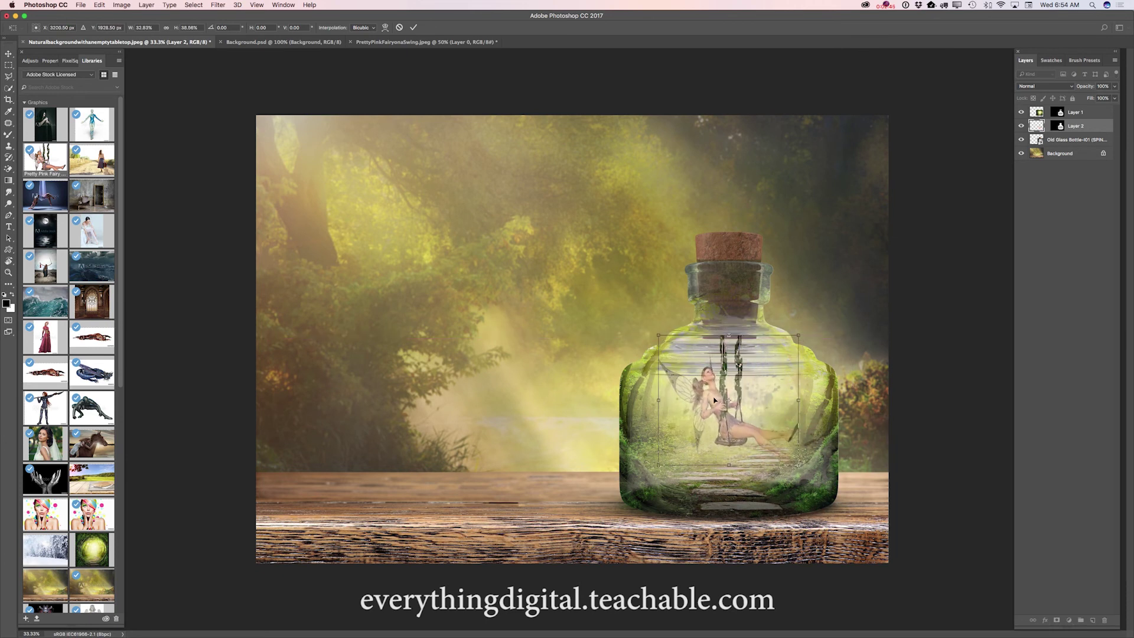
drag(798, 466, 800, 457)
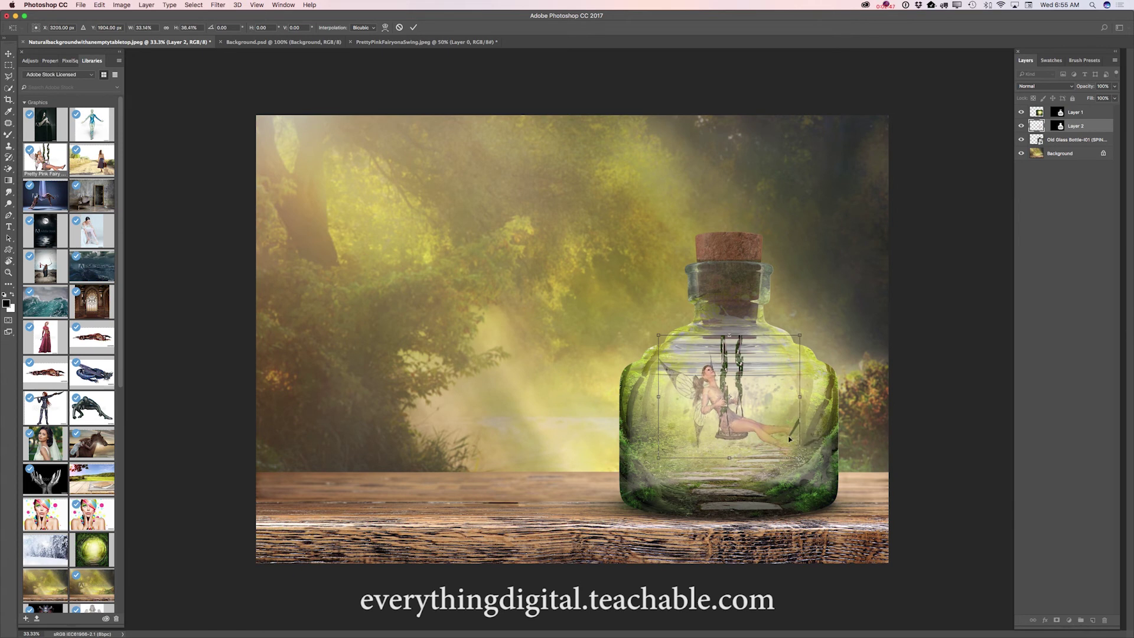
click(413, 27)
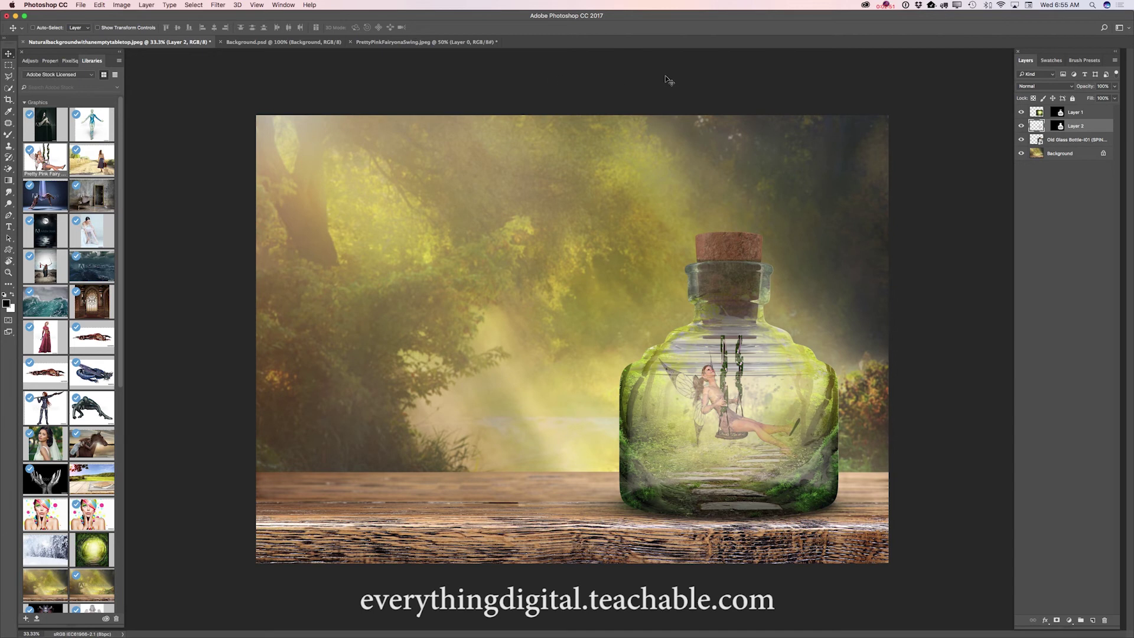
Set Layer 2 to Darken blending and target its mask with the Gradient tool
click(1047, 87)
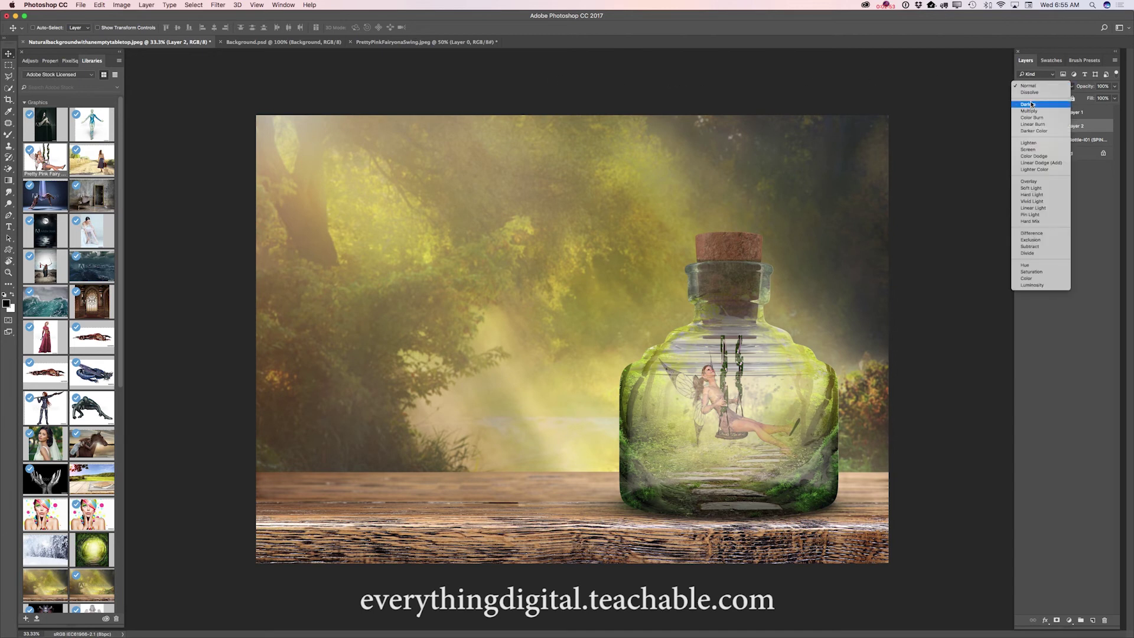
click(1031, 104)
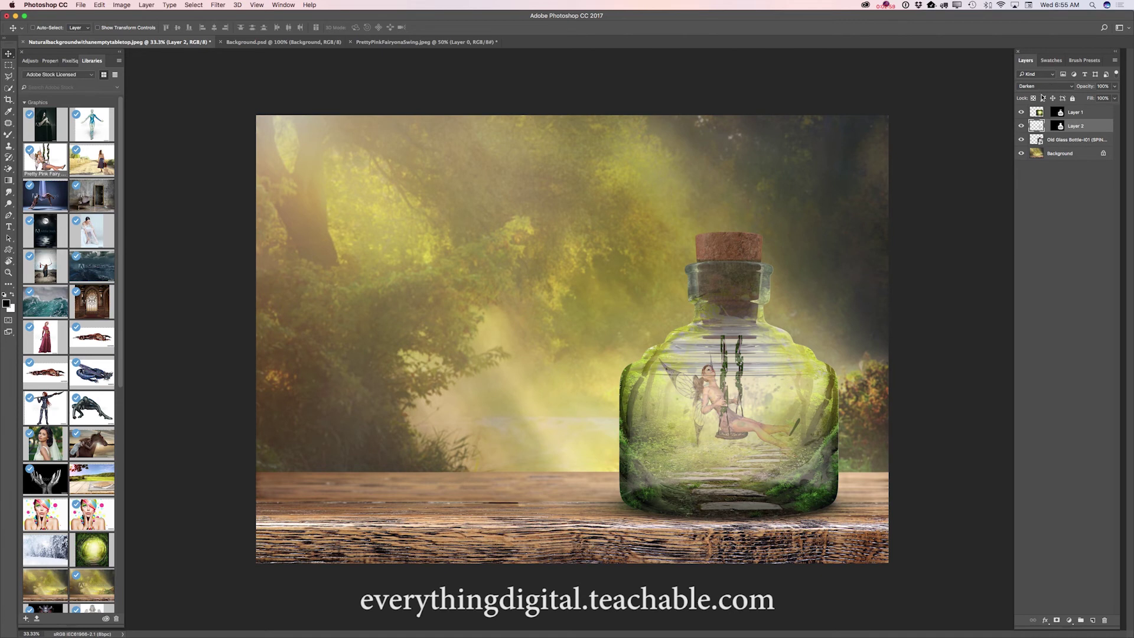
click(1060, 127)
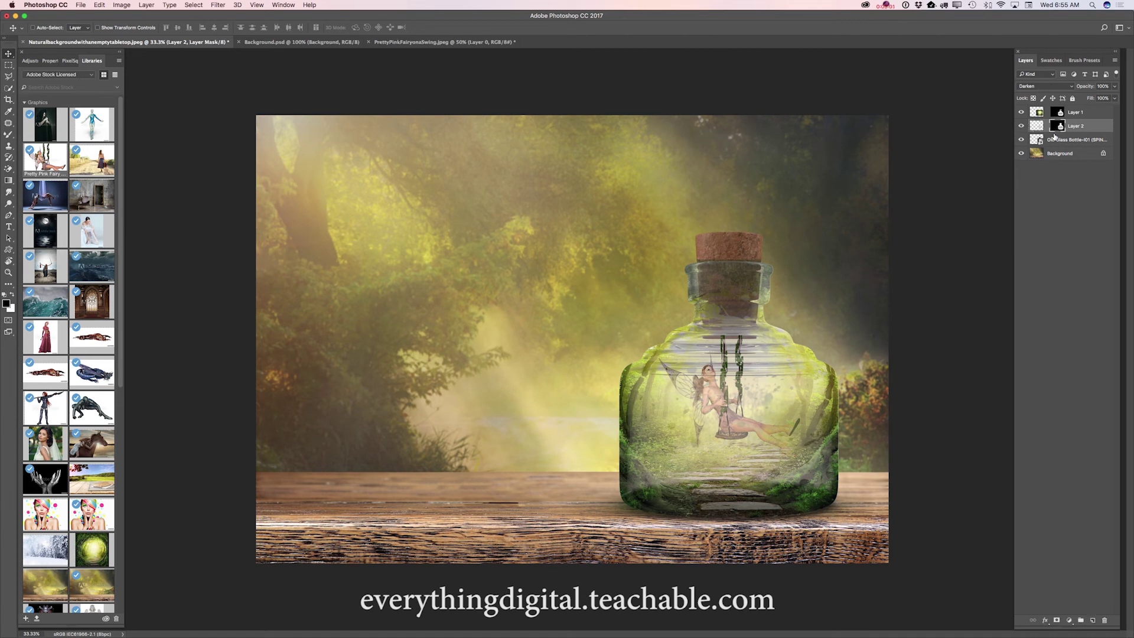
click(9, 182)
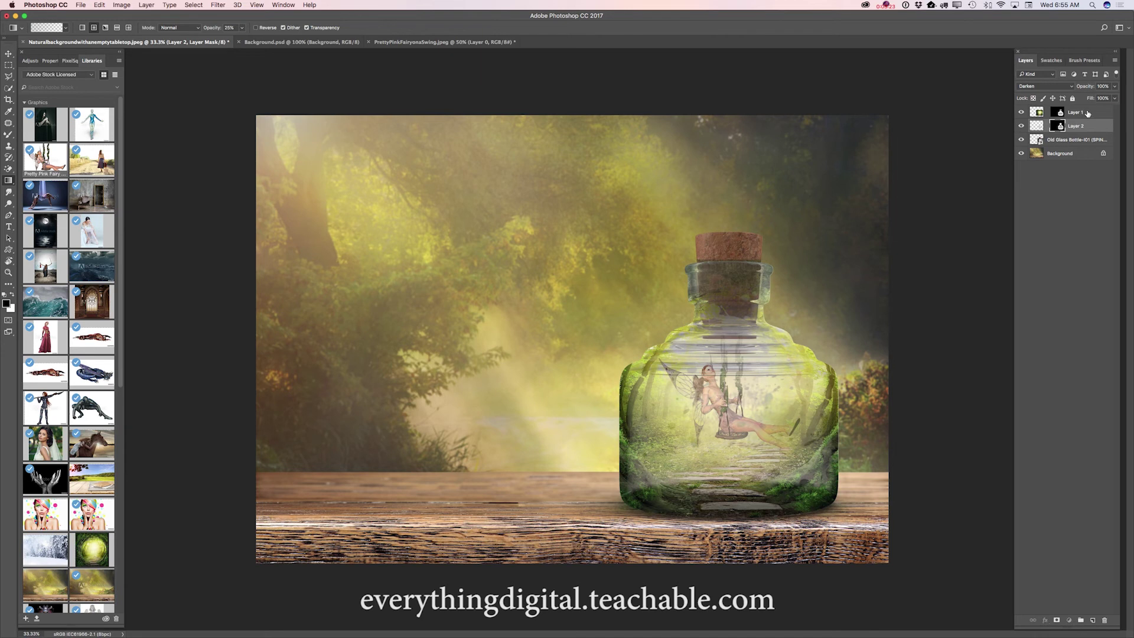
Lower Layer 1's opacity to 76%
click(1086, 112)
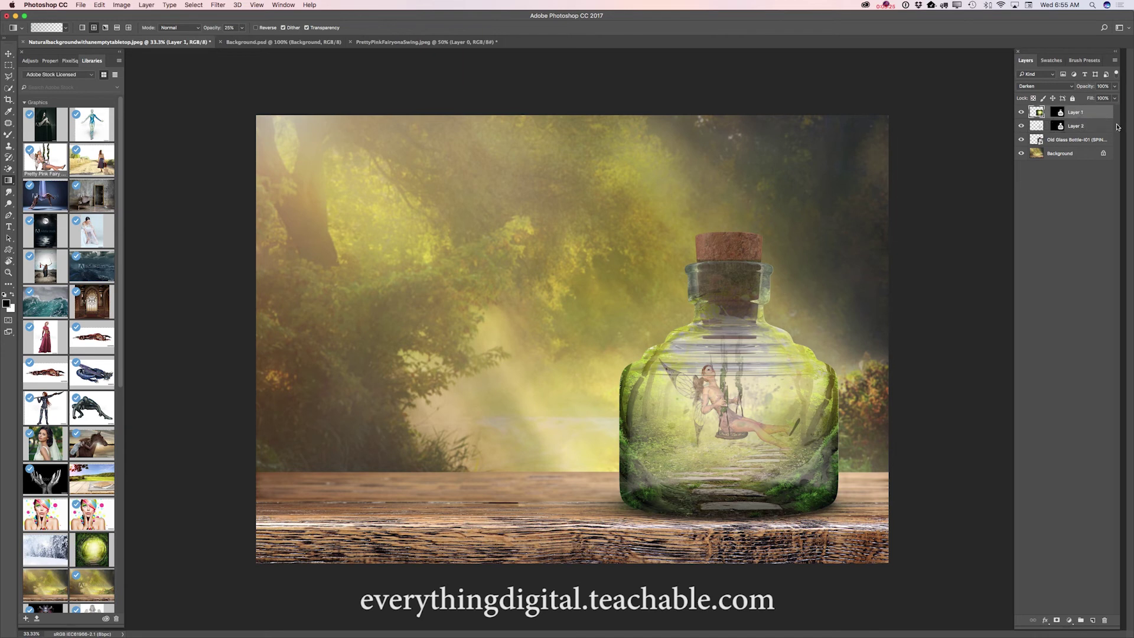
click(1114, 86)
drag(1115, 97, 1104, 96)
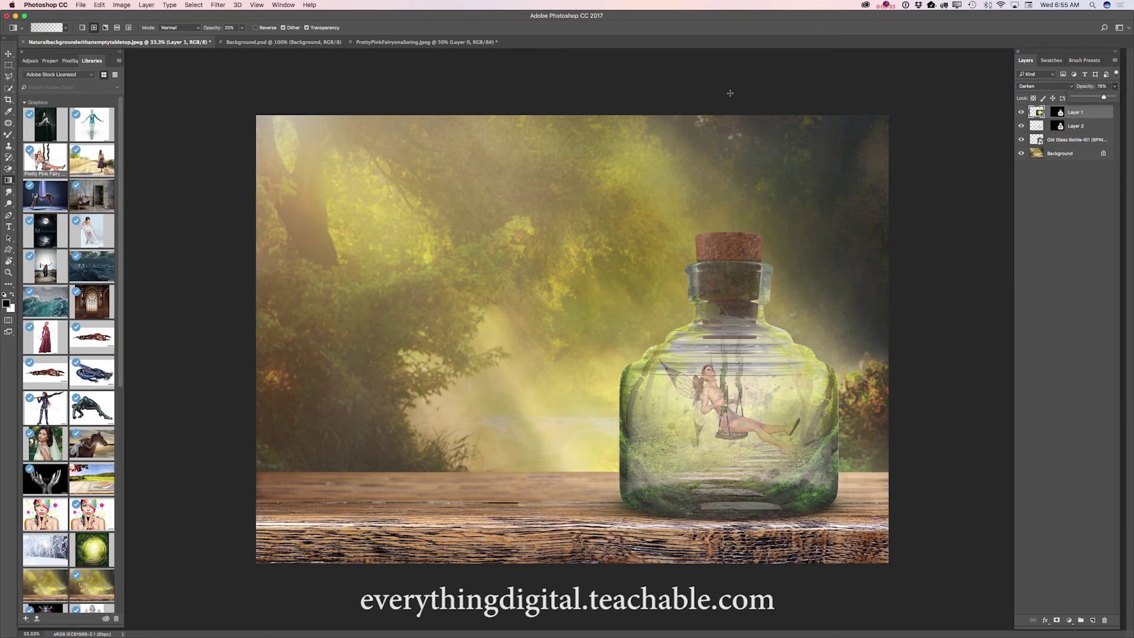
Add a Color Lookup adjustment clipped to Layer 1 using the FallColors.look LUT
click(29, 60)
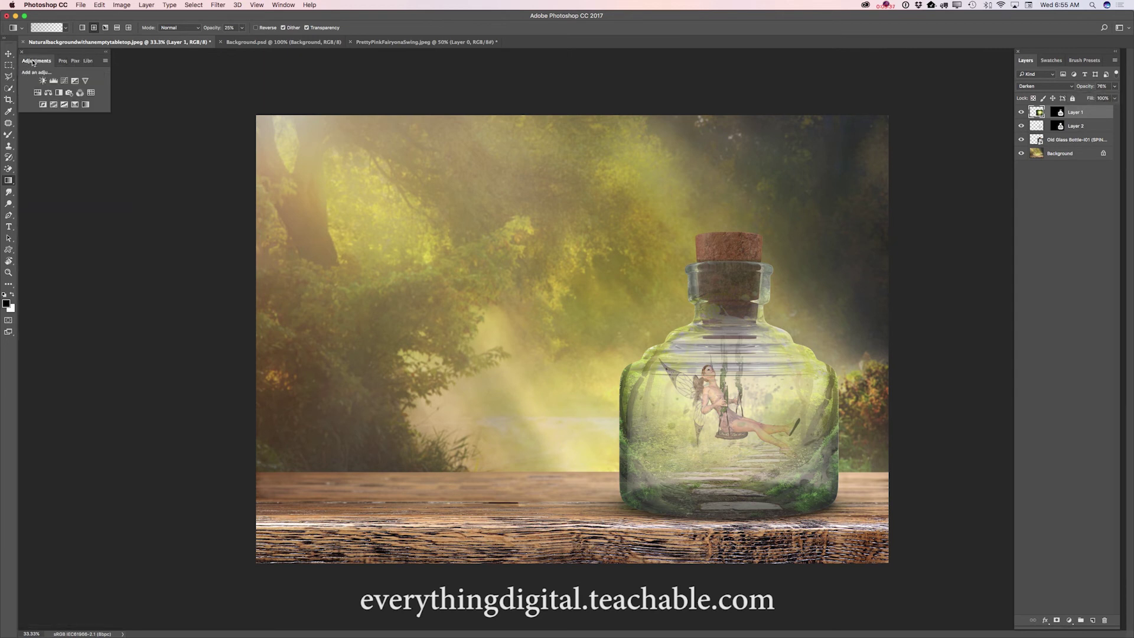
click(91, 93)
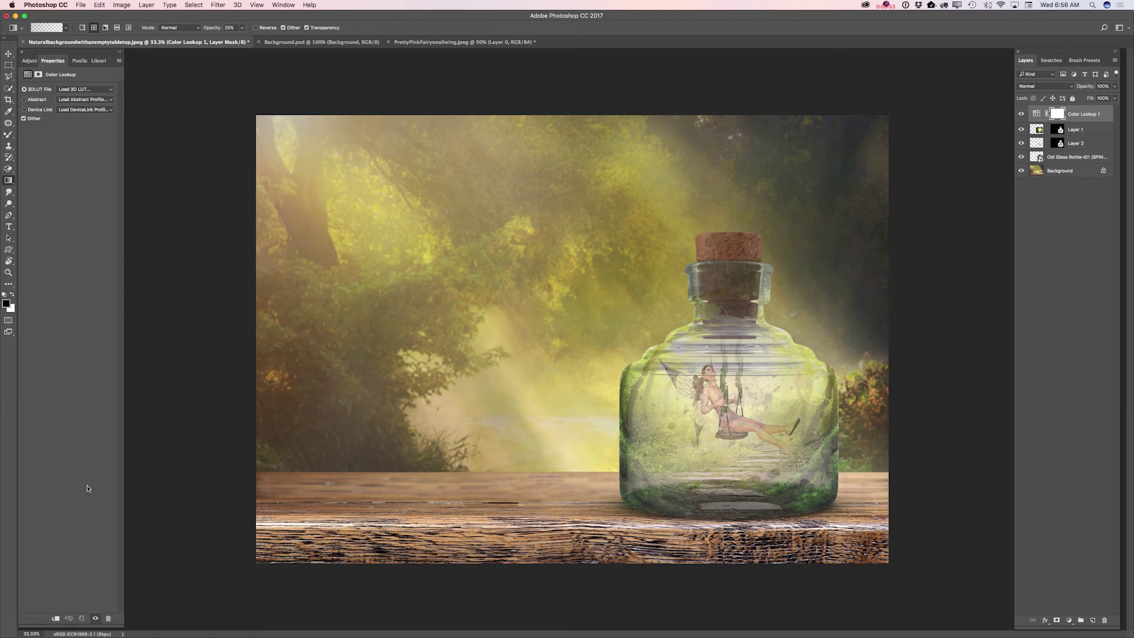
click(56, 618)
click(98, 90)
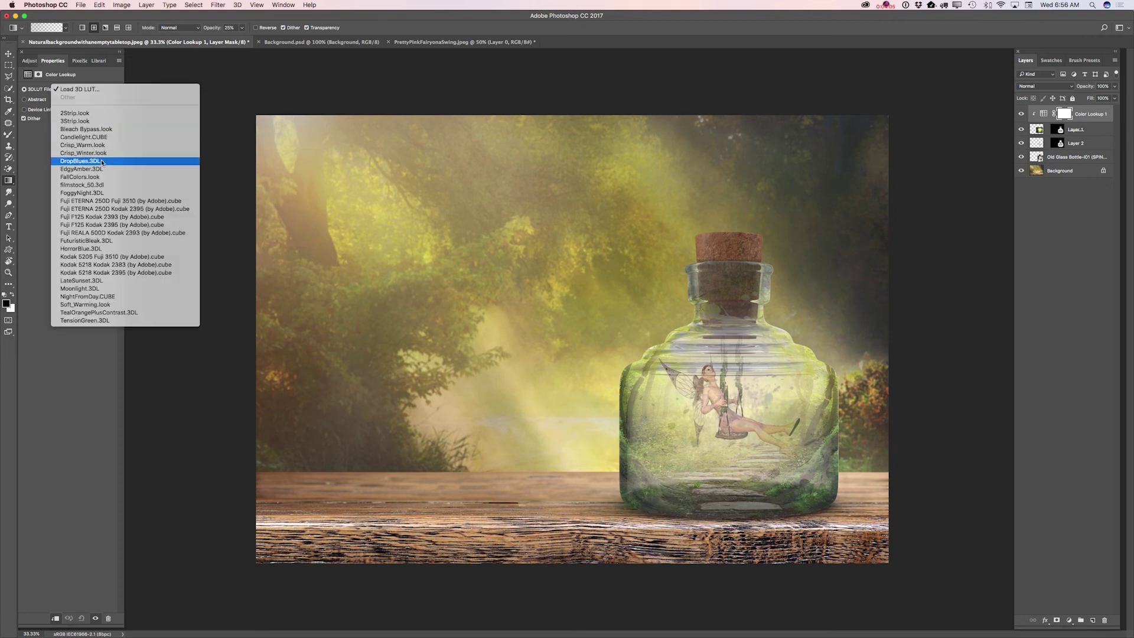
click(99, 177)
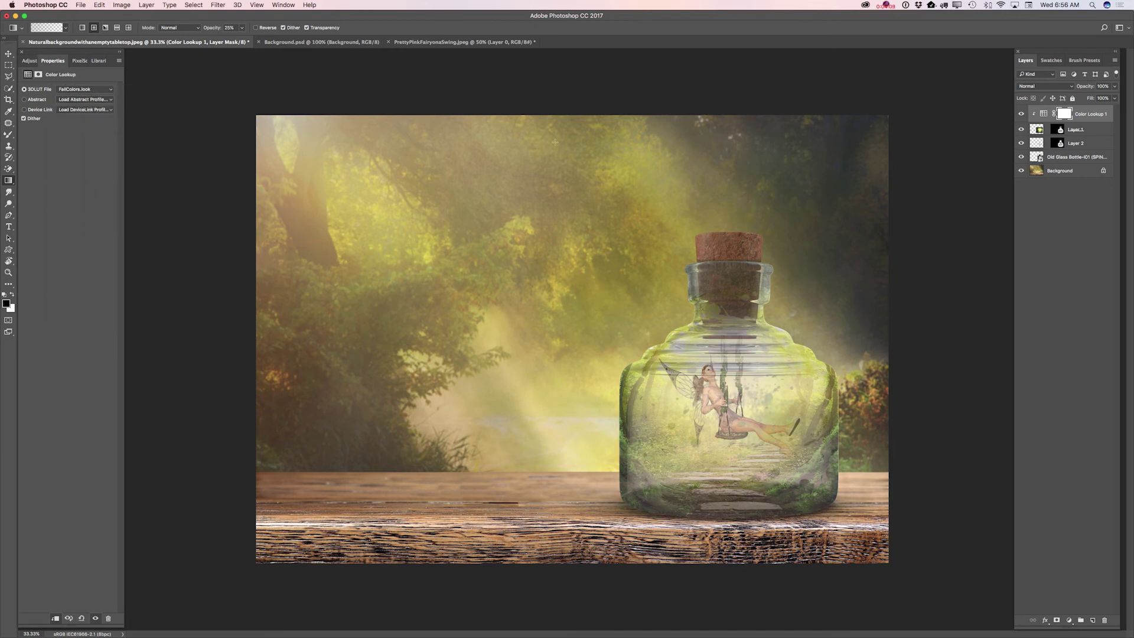
Merge all visible layers into Background and duplicate it
click(1115, 60)
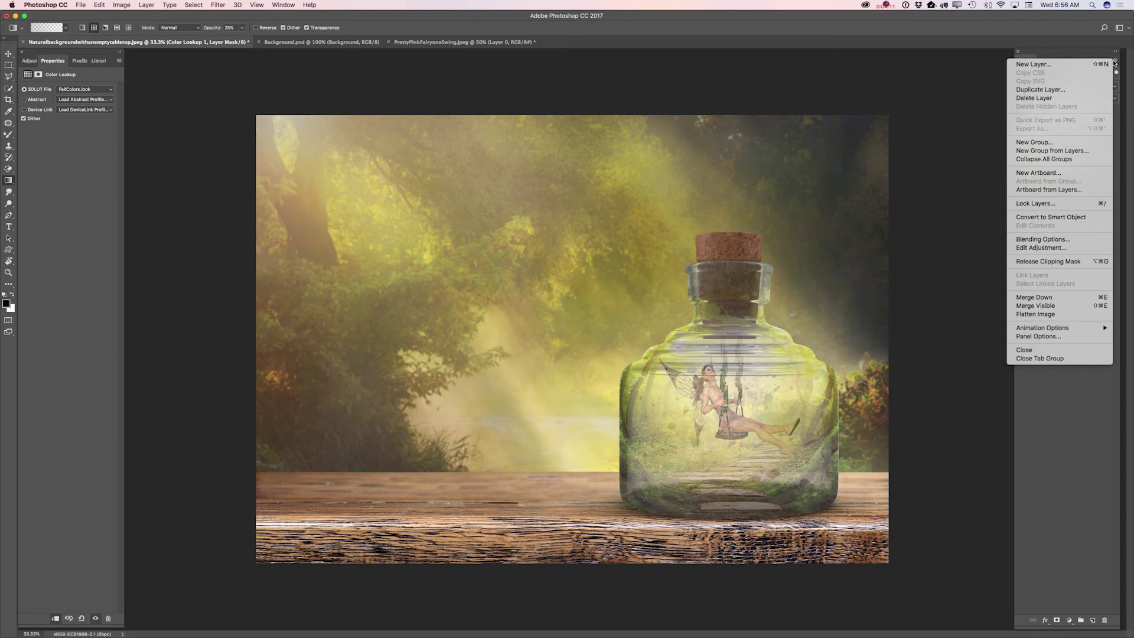
click(1083, 165)
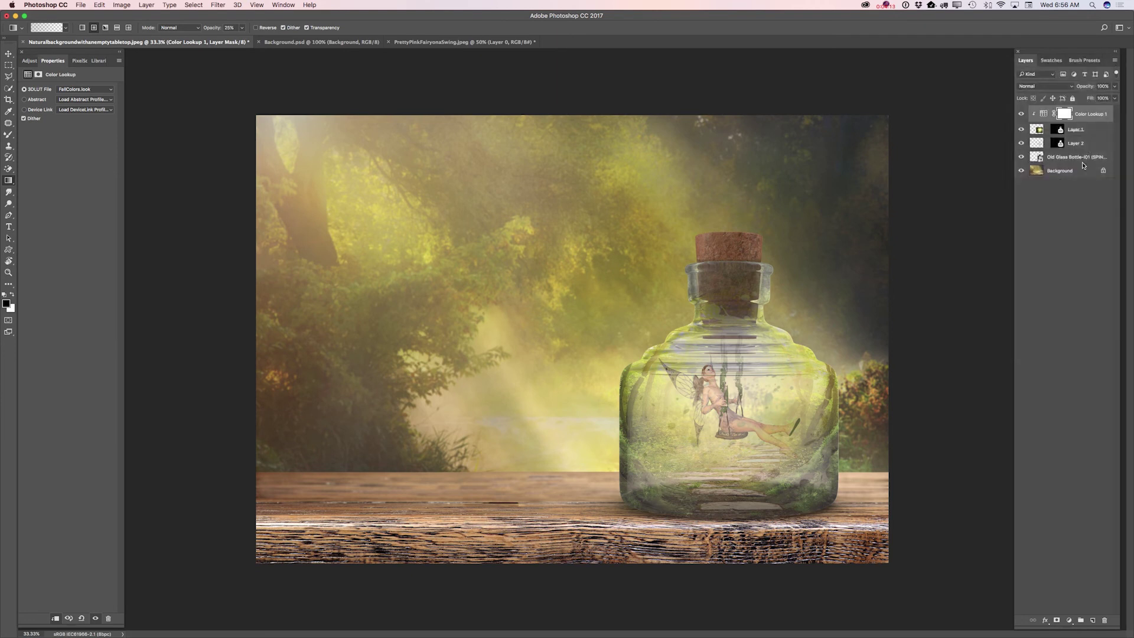
drag(1060, 113, 1092, 620)
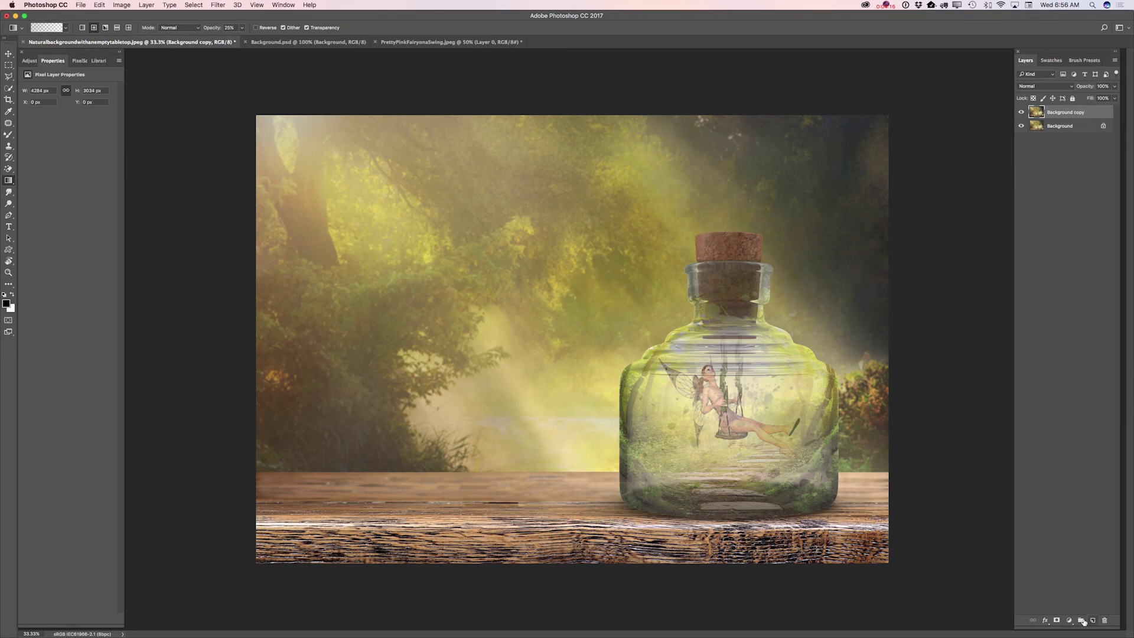
Darken the copy's exposure to -0.45 in Camera Raw Filter, then duplicate that copy
click(220, 5)
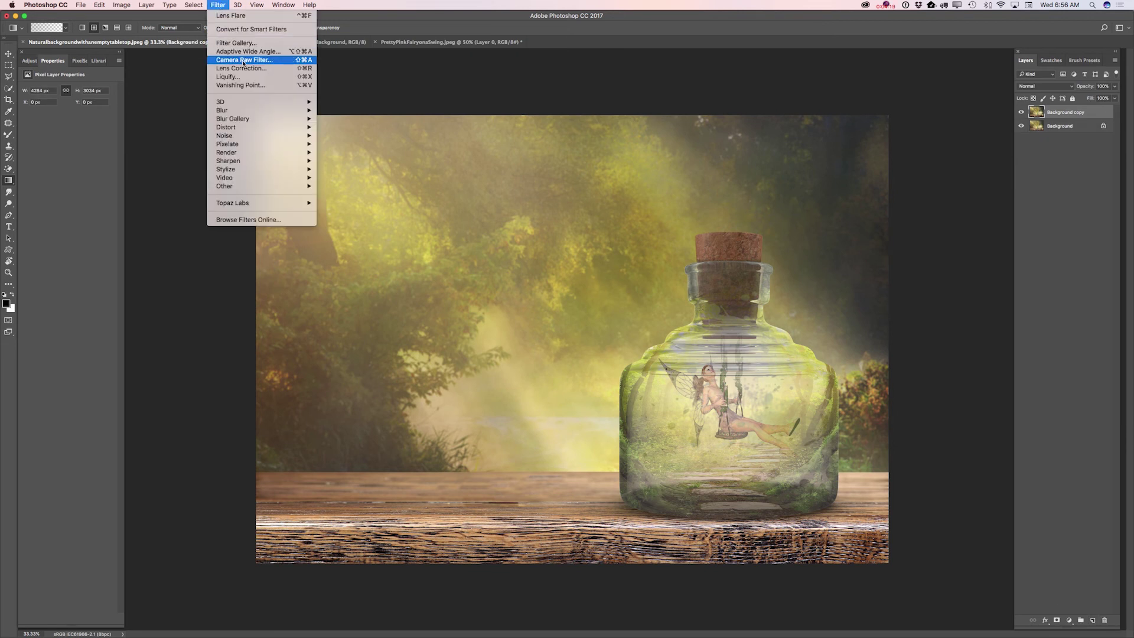
click(243, 61)
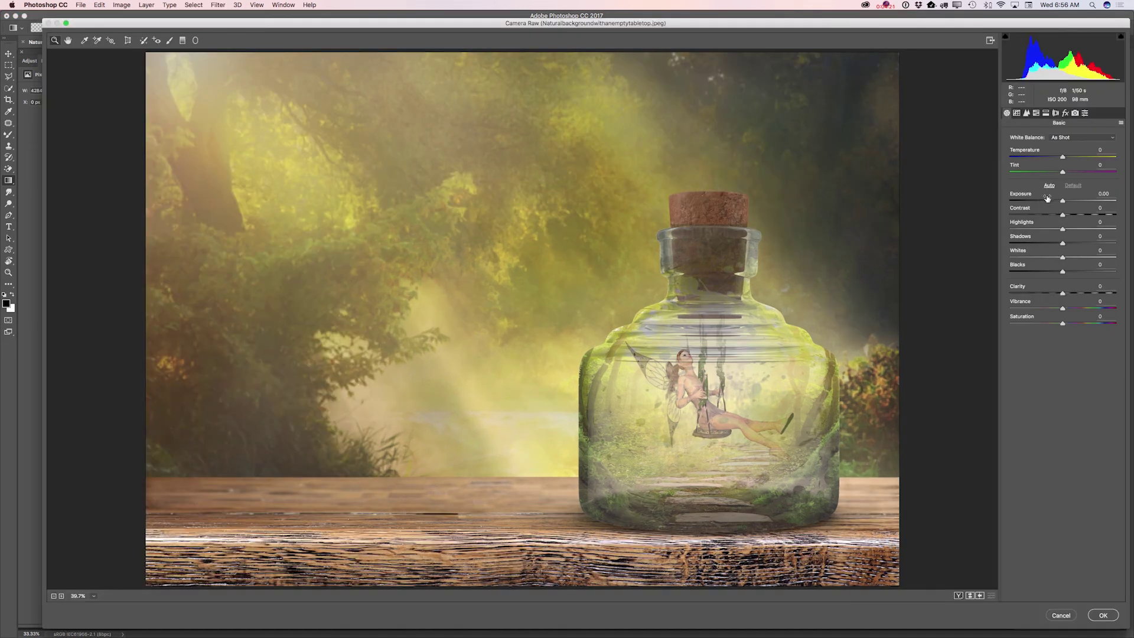
drag(1062, 201, 1068, 245)
click(1102, 616)
drag(1079, 112, 1092, 620)
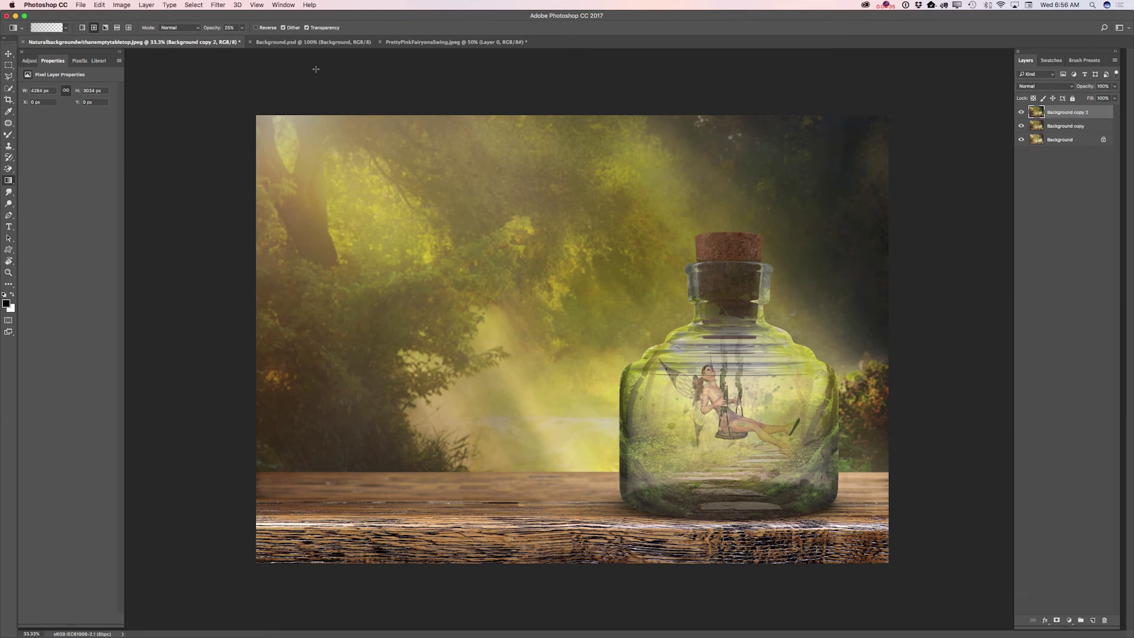
Render a 105mm Prime lens flare at brightness 130 in the top-left corner of Background copy 2
click(223, 6)
mouse_move(300, 155)
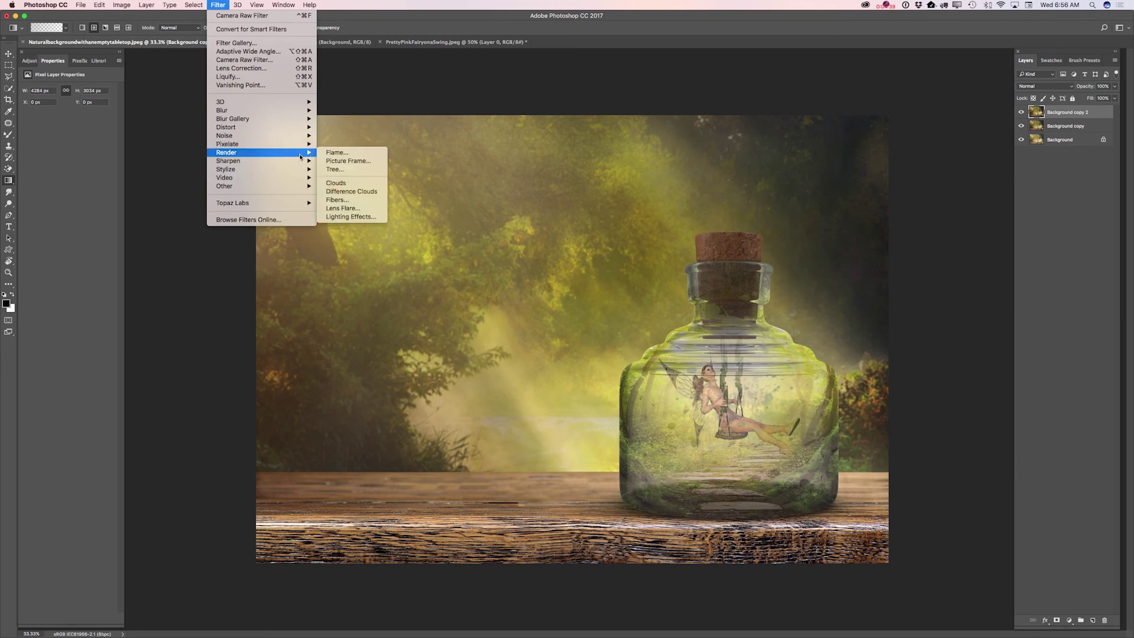
click(343, 208)
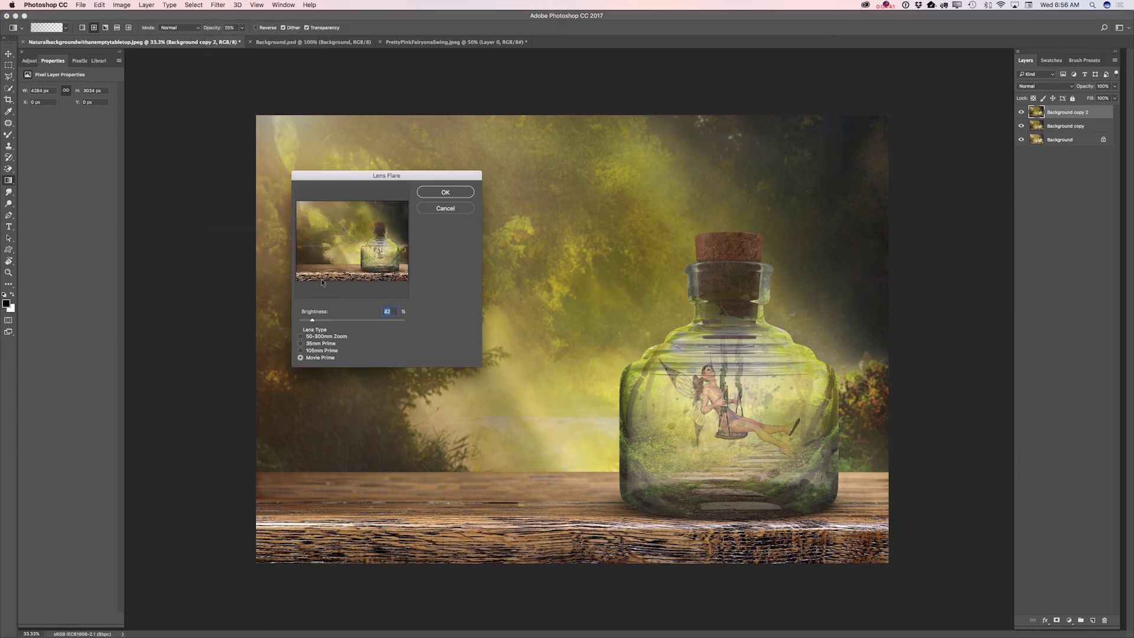
click(300, 351)
click(363, 249)
drag(309, 323, 341, 328)
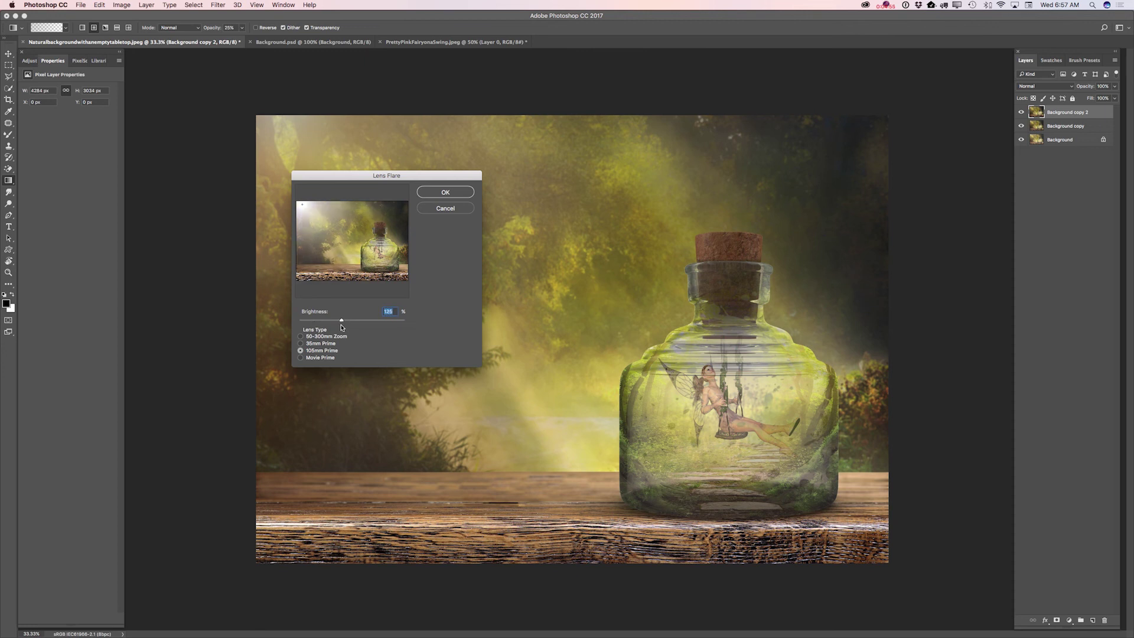
click(444, 193)
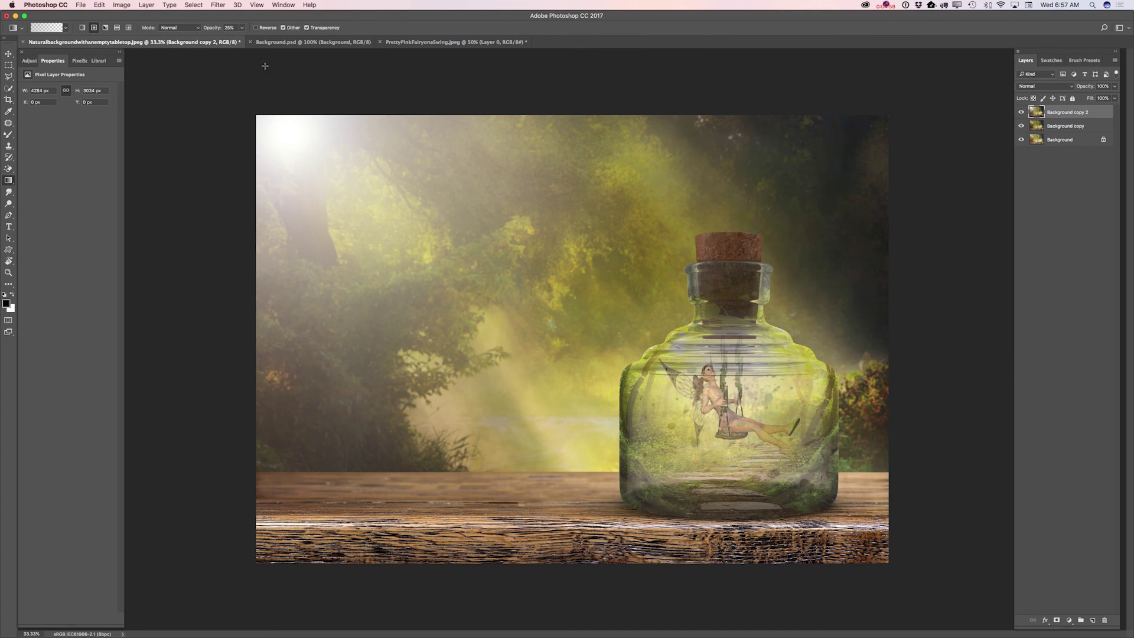
Render a second Movie Prime lens flare at brightness 52, centred on the bottle's left edge
click(193, 4)
mouse_move(178, 6)
mouse_move(218, 4)
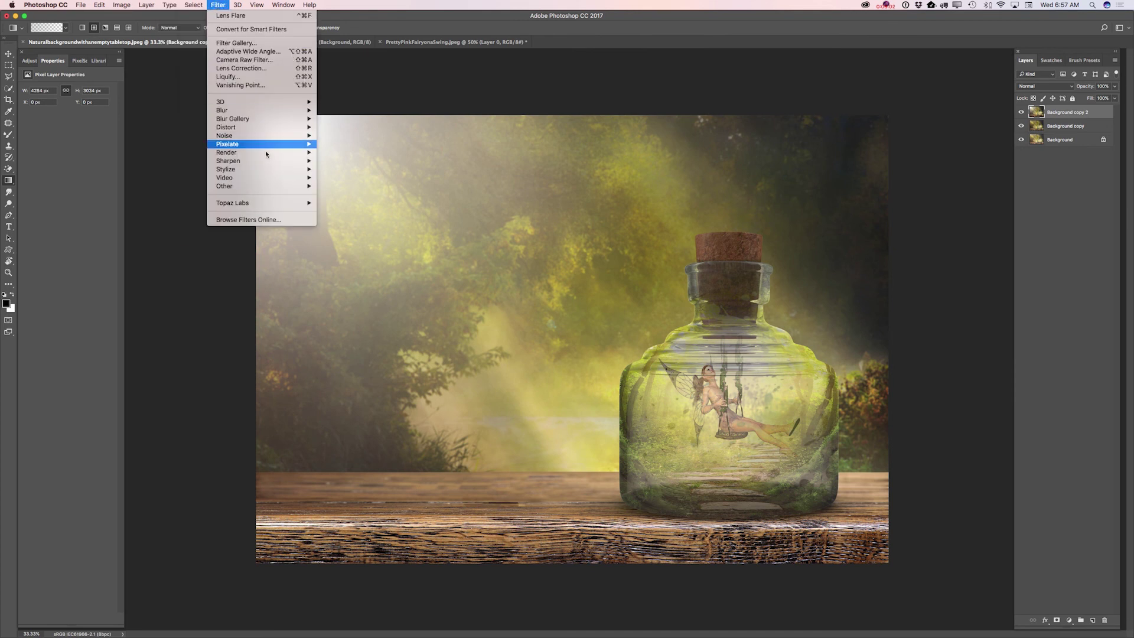
mouse_move(270, 153)
click(334, 208)
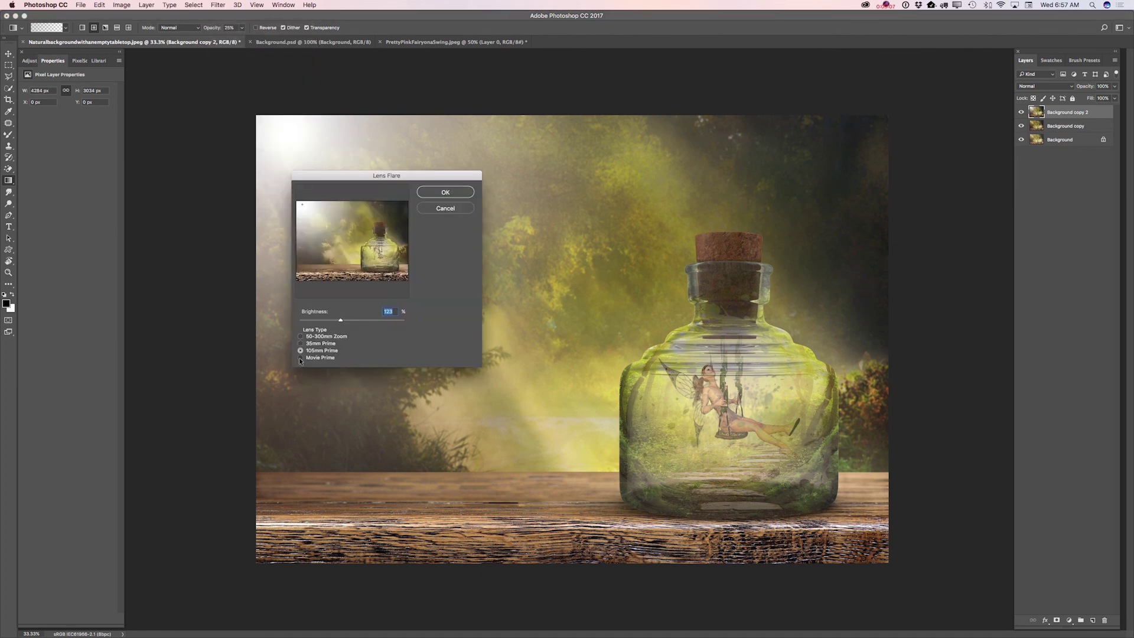
click(300, 358)
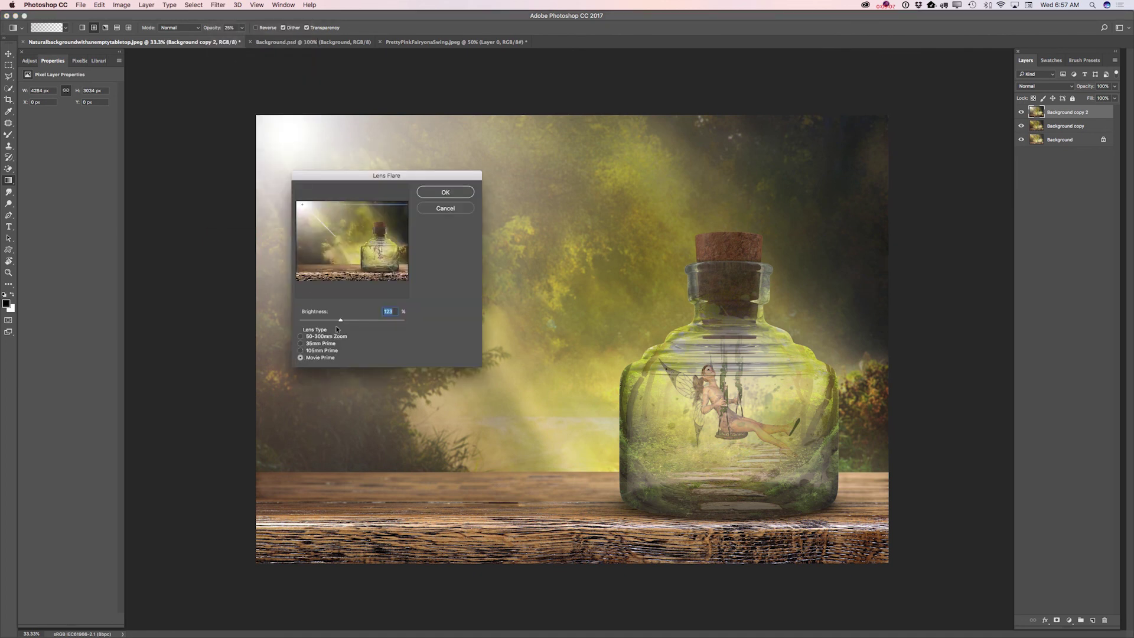
click(363, 250)
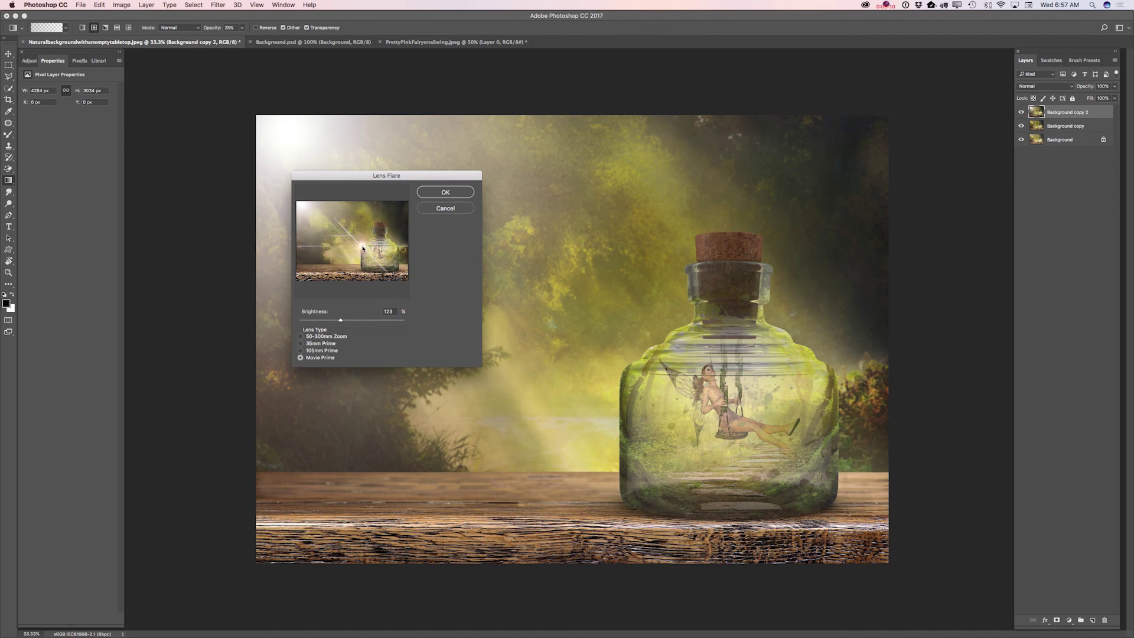
drag(363, 250, 364, 249)
drag(340, 321, 319, 321)
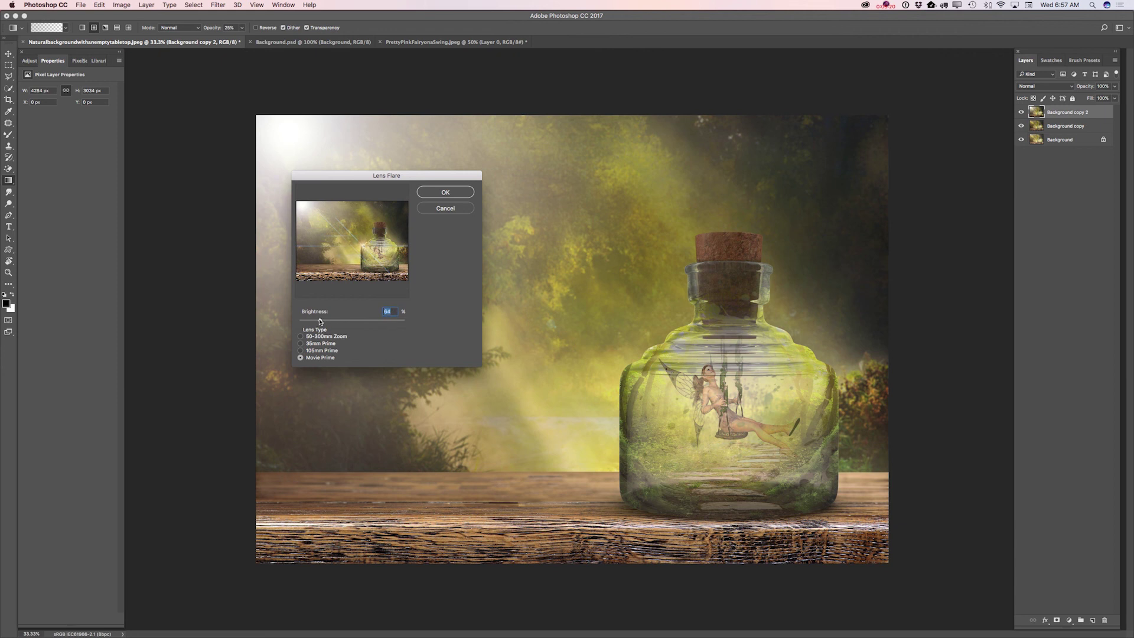
click(363, 250)
click(448, 193)
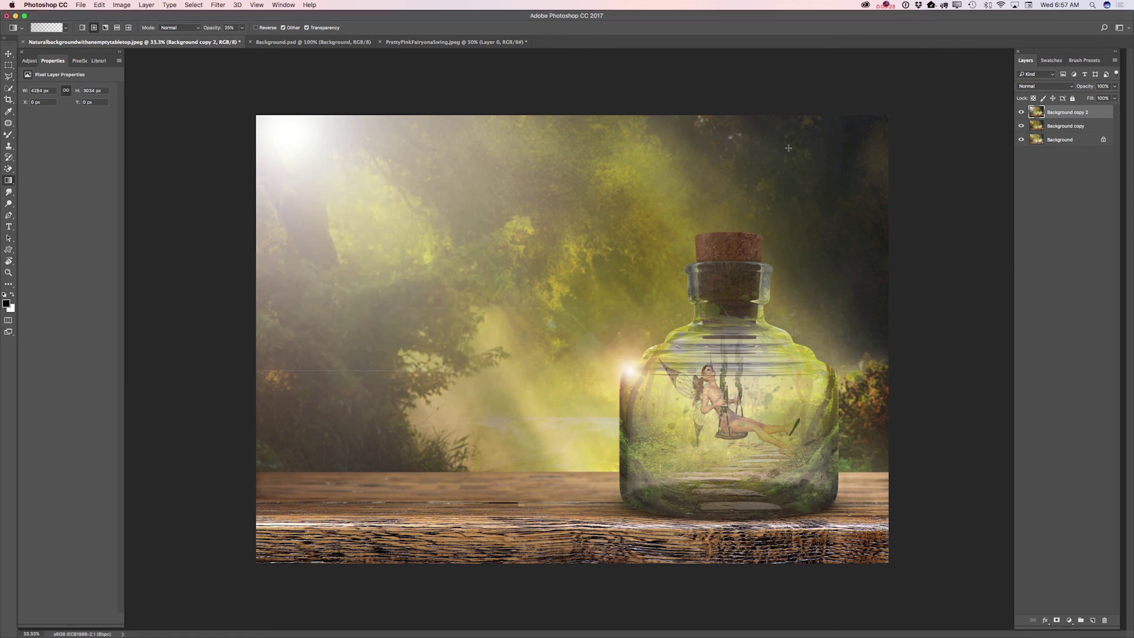
Set Background copy 2 to 75% opacity, hide the Background layer, and toggle the flared layer to compare
click(1114, 87)
drag(1114, 98, 1104, 98)
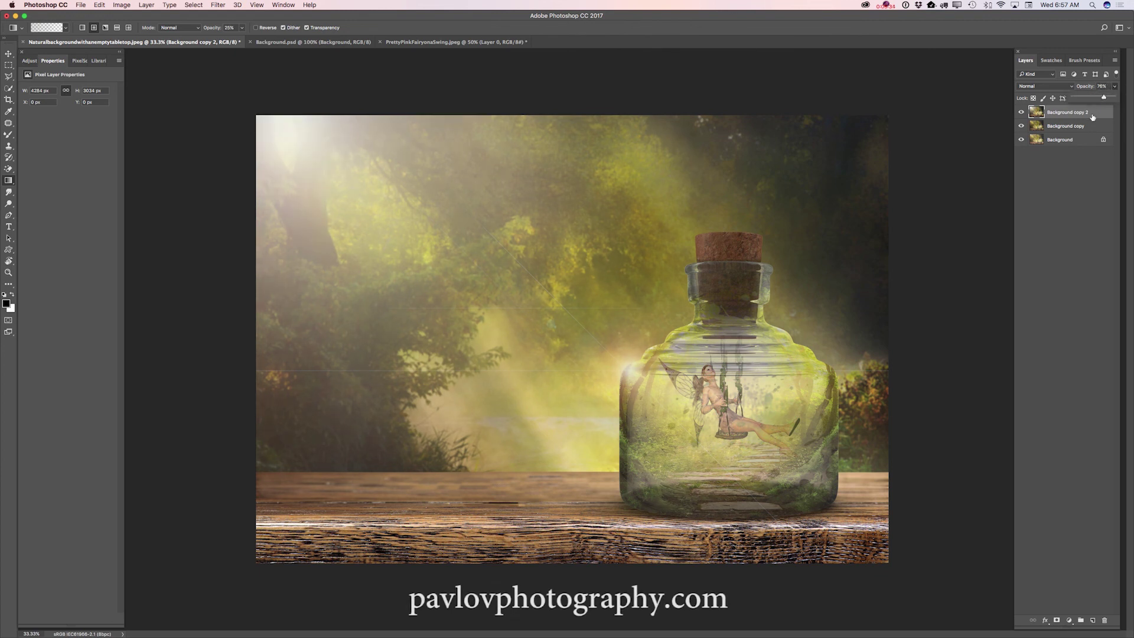
click(1021, 141)
click(1020, 112)
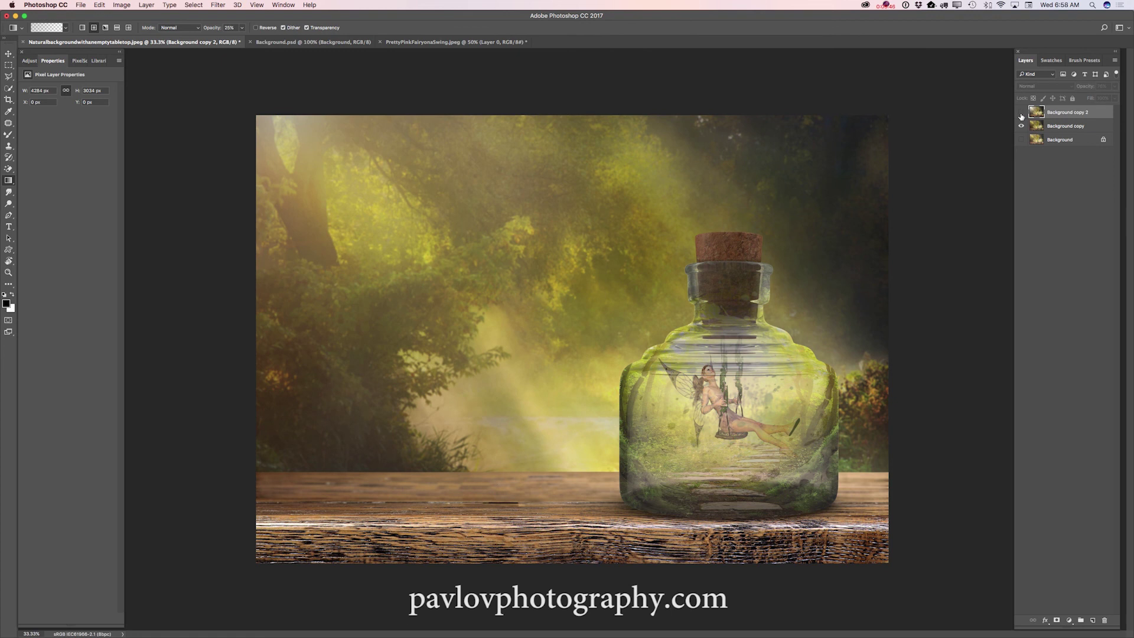
click(1021, 113)
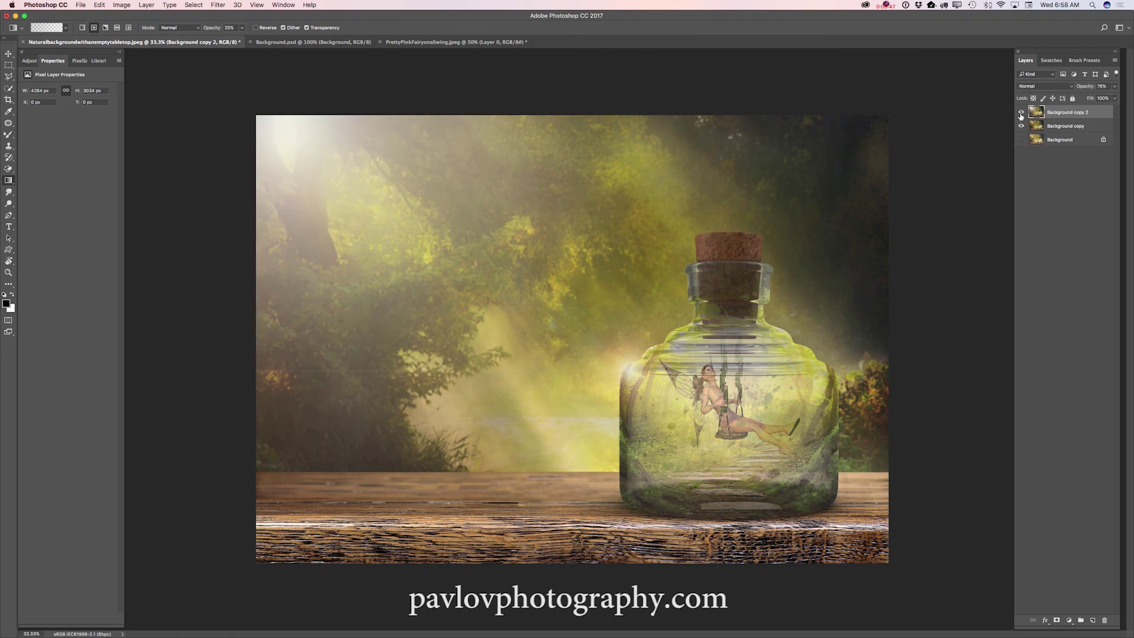
click(1114, 61)
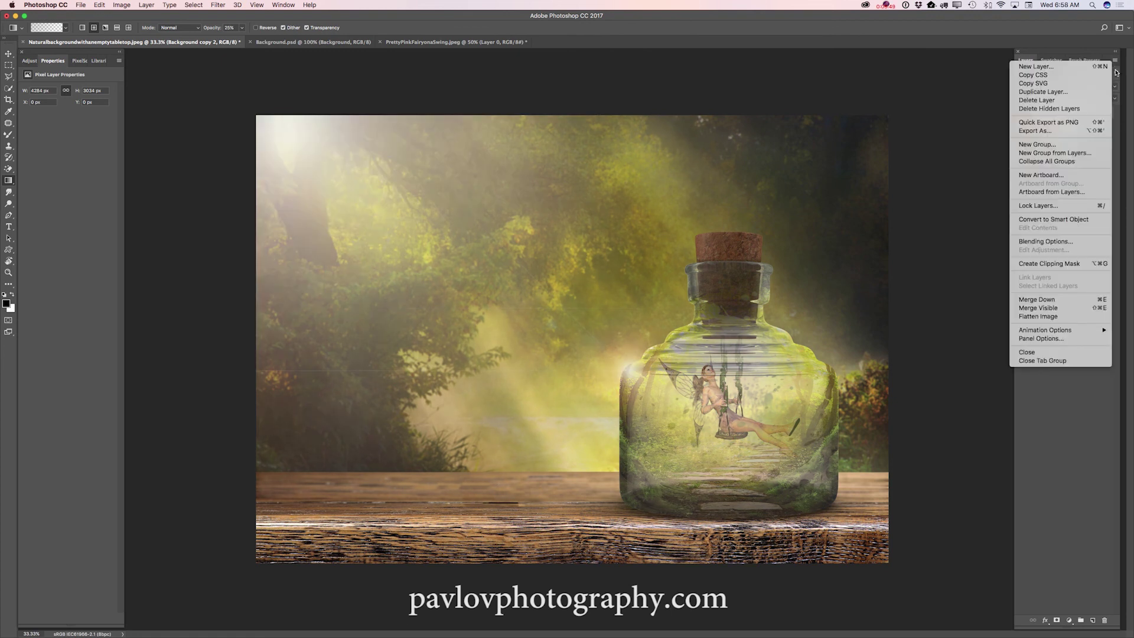
Merge the visible layers, then add a FallColors.look Color Lookup adjustment at 57% opacity
click(1037, 308)
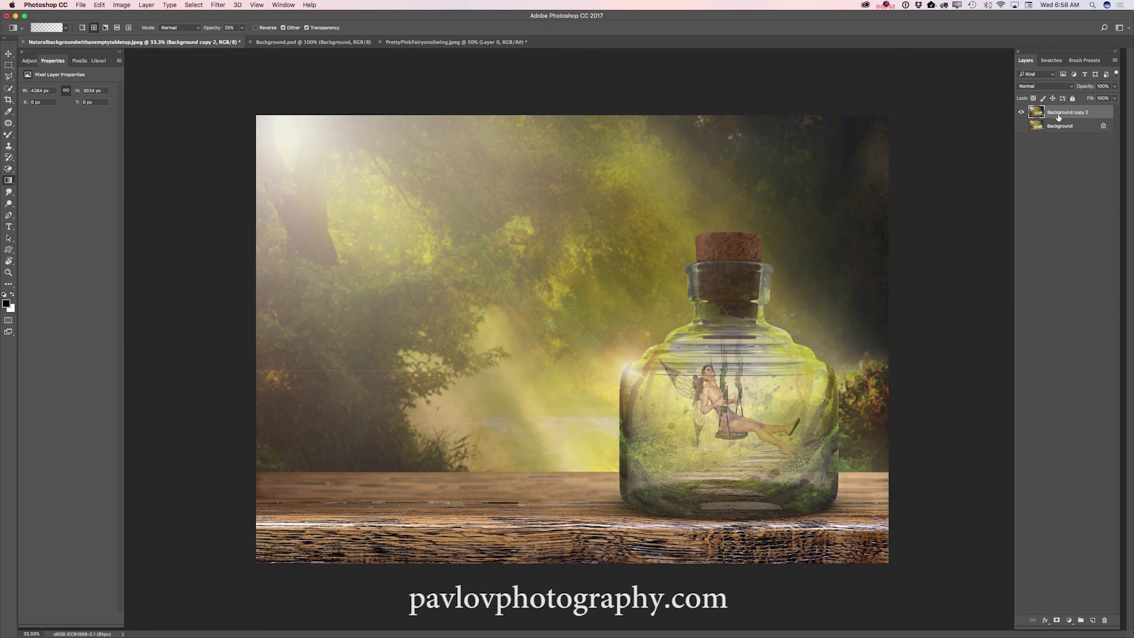
click(29, 61)
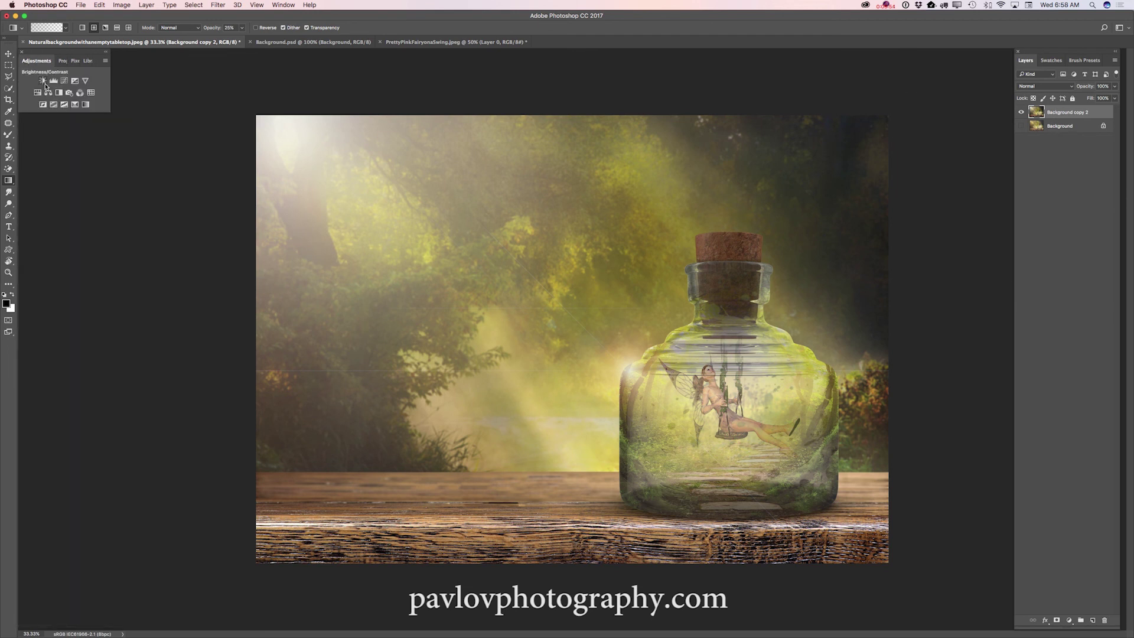
click(91, 93)
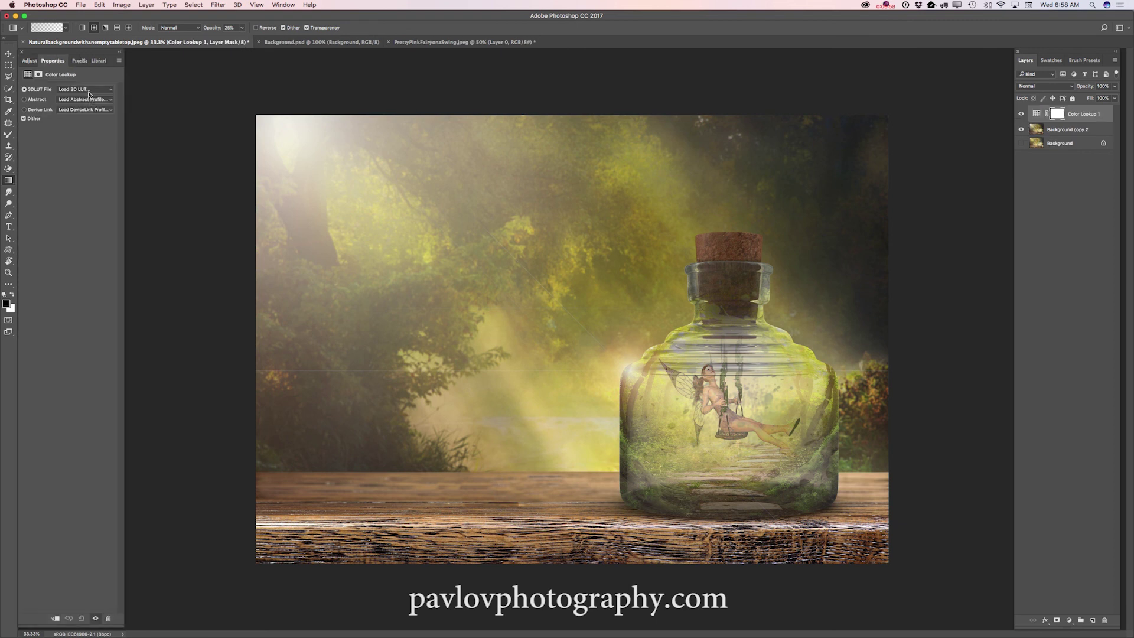
click(92, 91)
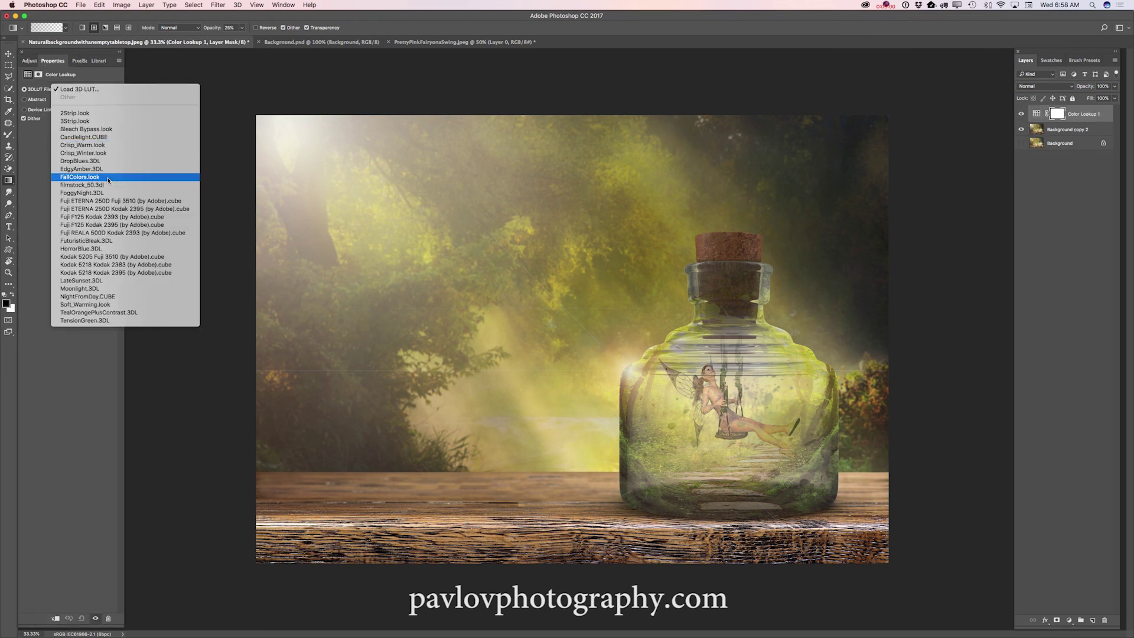
click(79, 177)
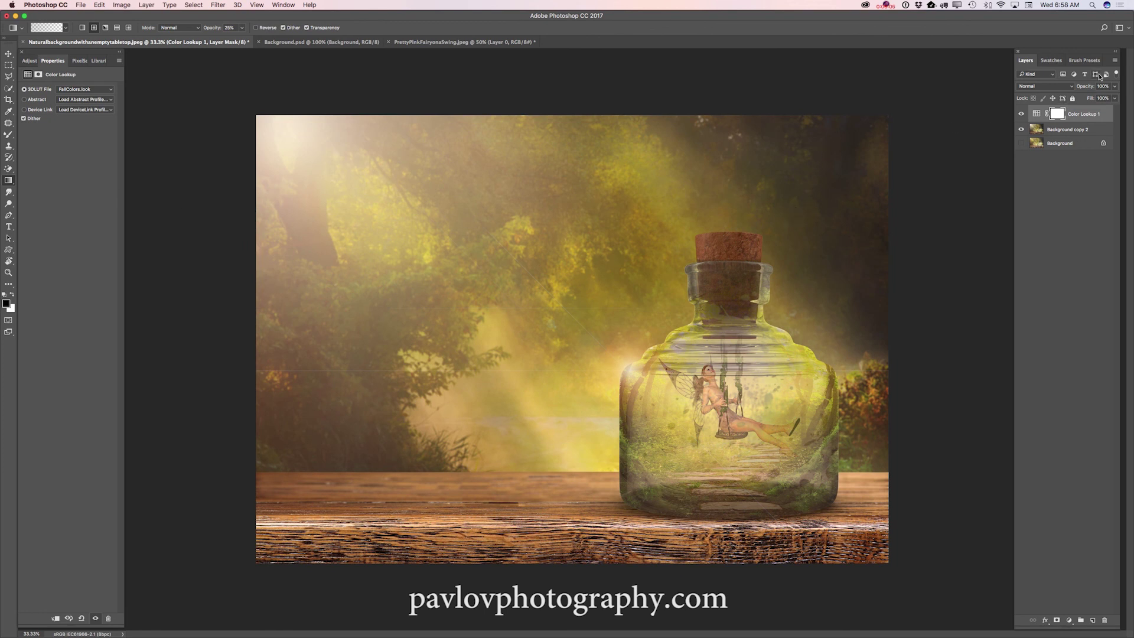
mouse_move(1114, 86)
mouse_down()
mouse_move(1113, 99)
mouse_move(1076, 100)
mouse_move(1106, 101)
mouse_move(1077, 99)
mouse_move(1097, 99)
mouse_up()
Use Merge Visible from the Layers panel menu to flatten the Color Lookup grade into one layer
click(1114, 62)
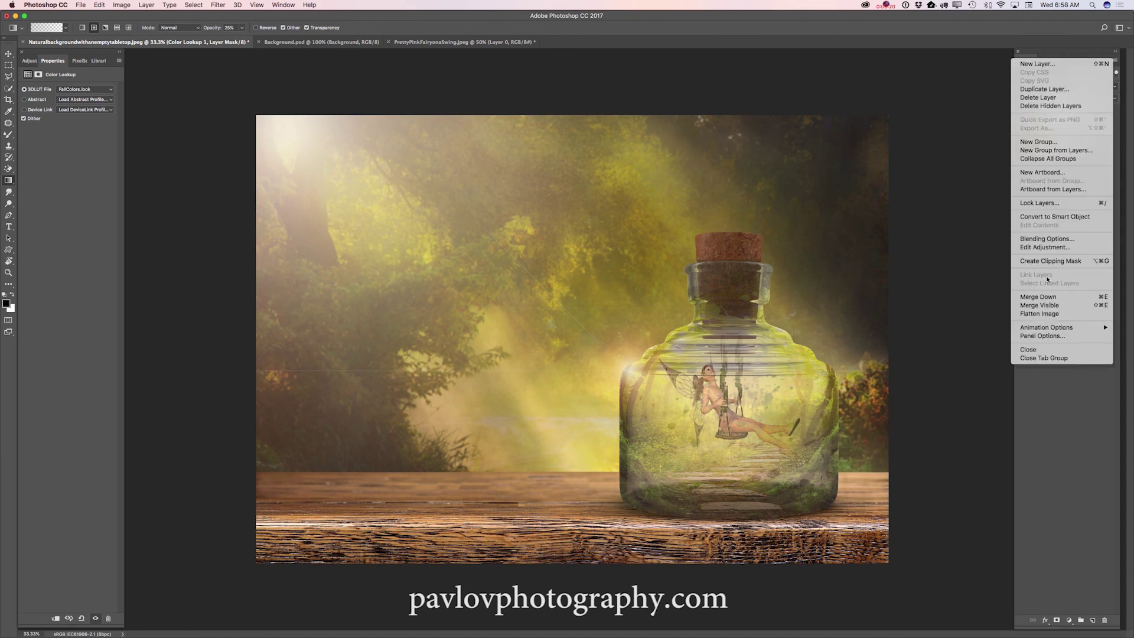
click(1034, 305)
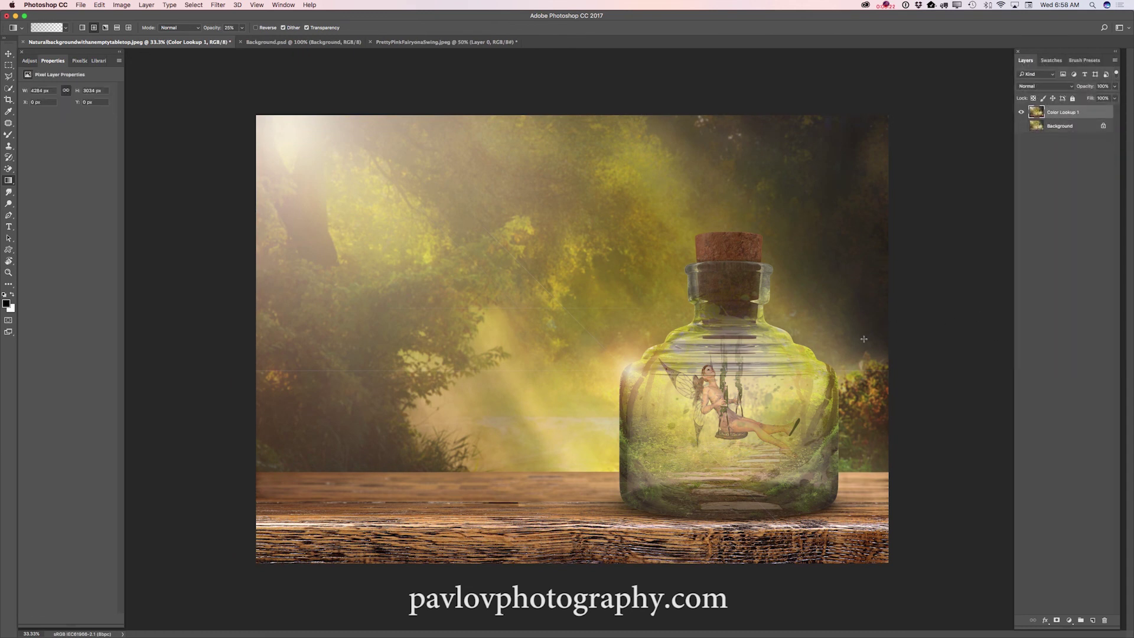